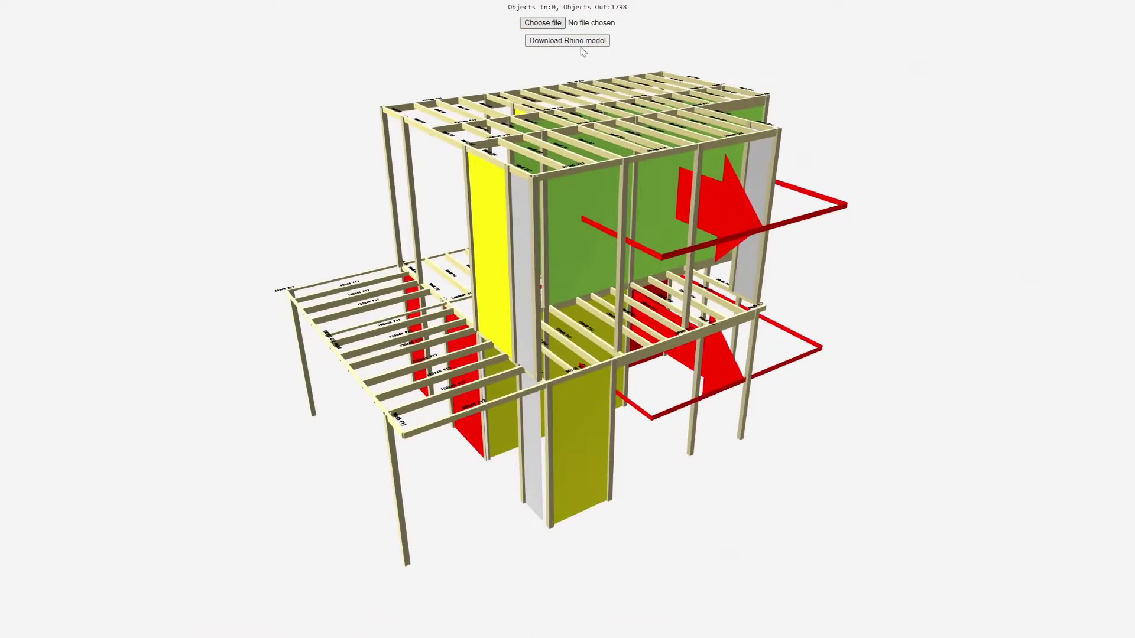
Pick resi rhino example sm.3dm as the input model for the framer
click(153, 81)
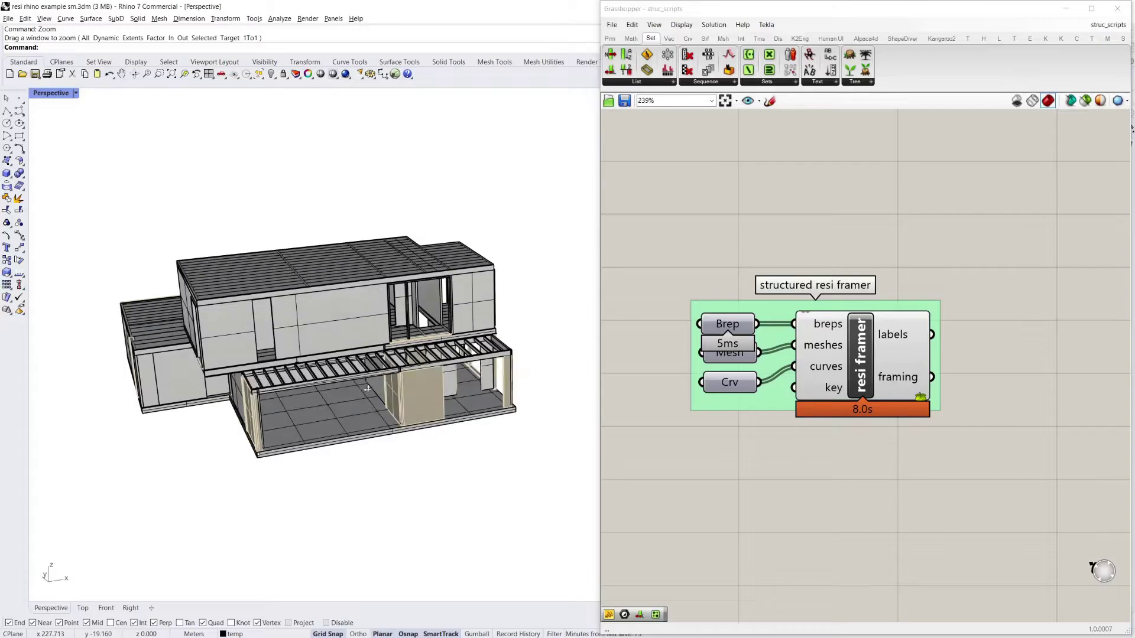
Zoom to the house, window-select its framing objects, and bring up the Brep parameter's options
drag(62, 205, 465, 502)
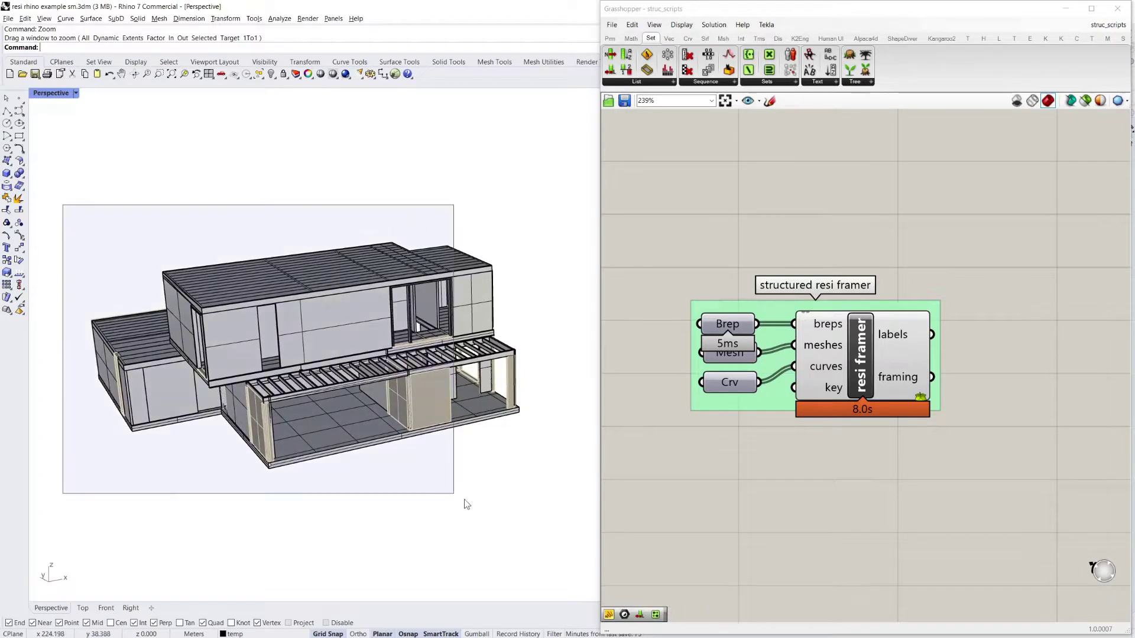
drag(545, 537, 542, 532)
drag(223, 186, 484, 497)
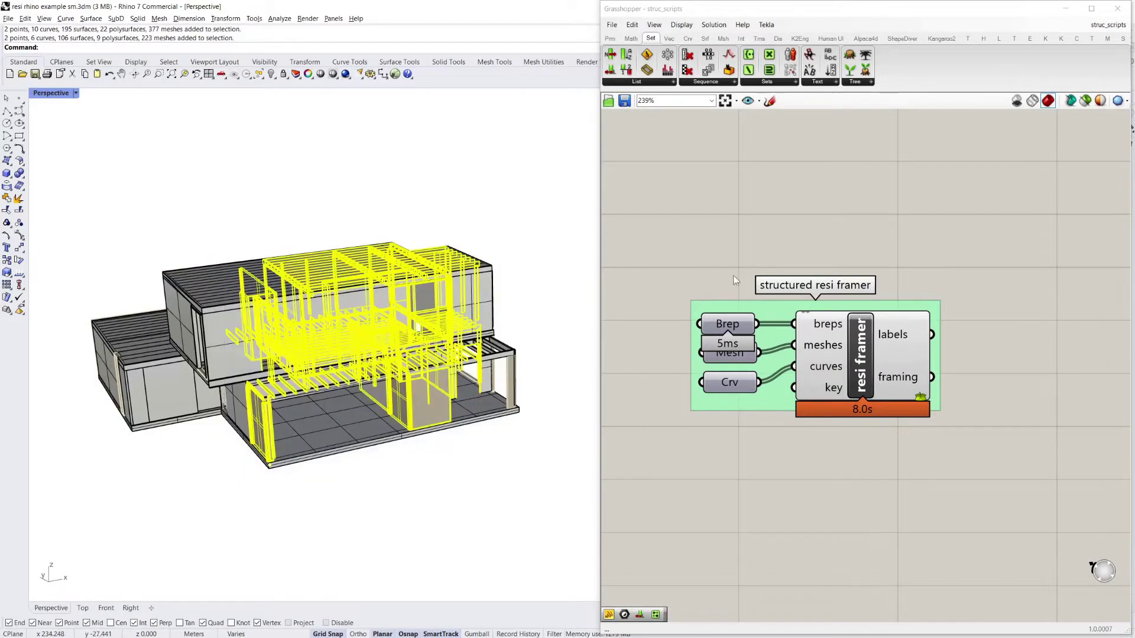
right_click(735, 330)
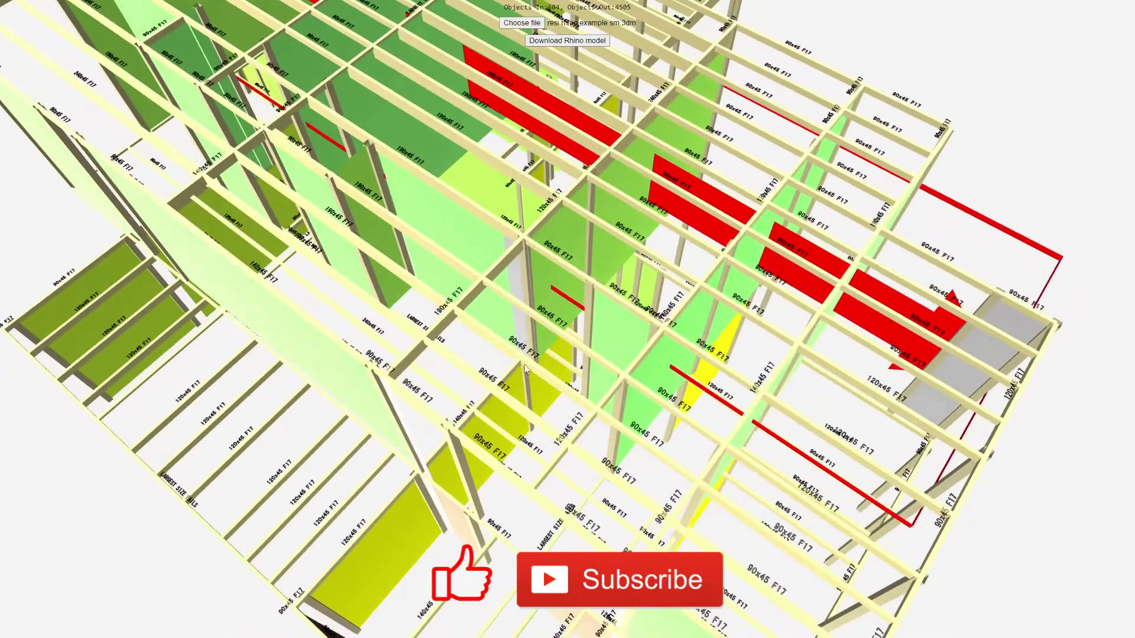
Orbit the generated framing to a lower, more level view and zoom out from the close-up
drag(677, 377, 722, 347)
scroll(560, 459, down, 10)
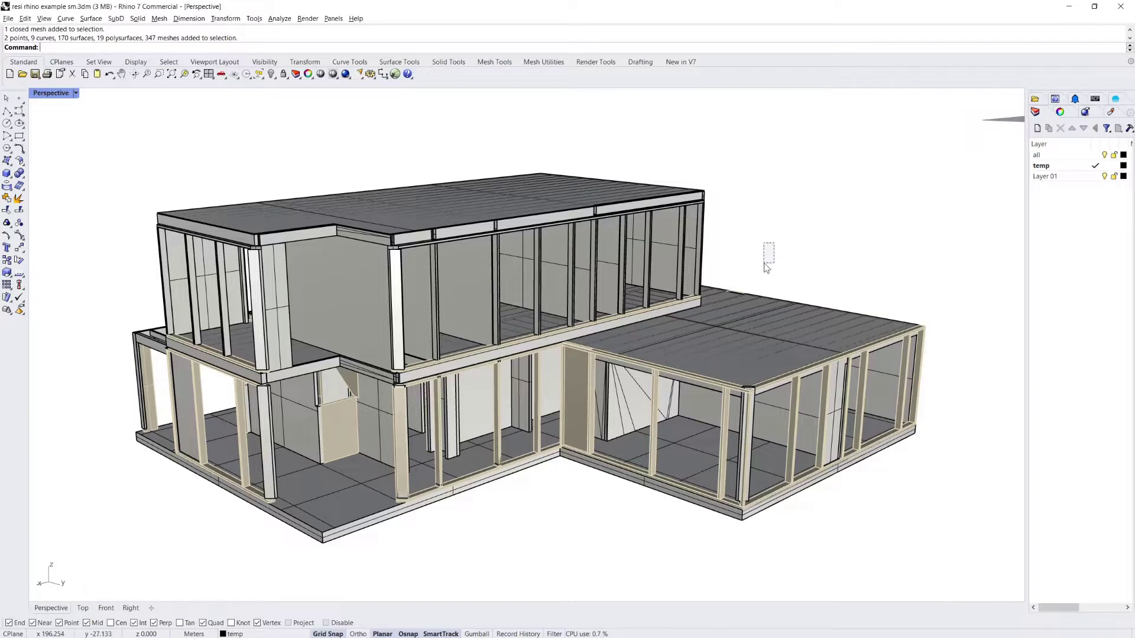
Orbit and zoom the Perspective view to see the house from another side and back
right_drag(810, 250, 793, 267)
right_drag(376, 392, 410, 393)
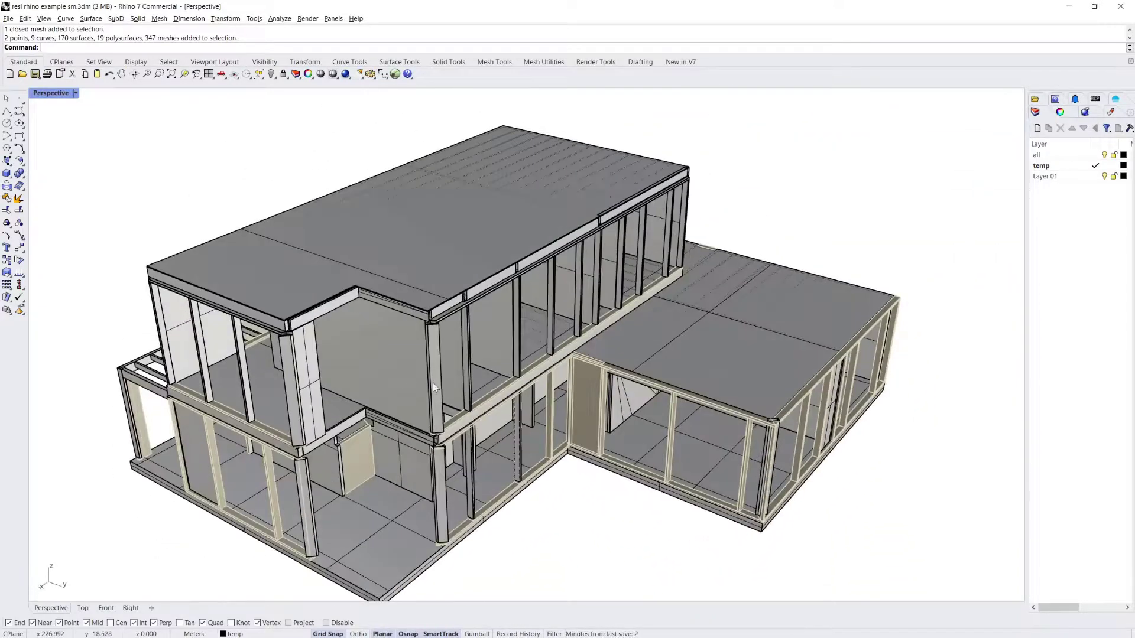
scroll(433, 387, down, 5)
scroll(623, 352, up, 5)
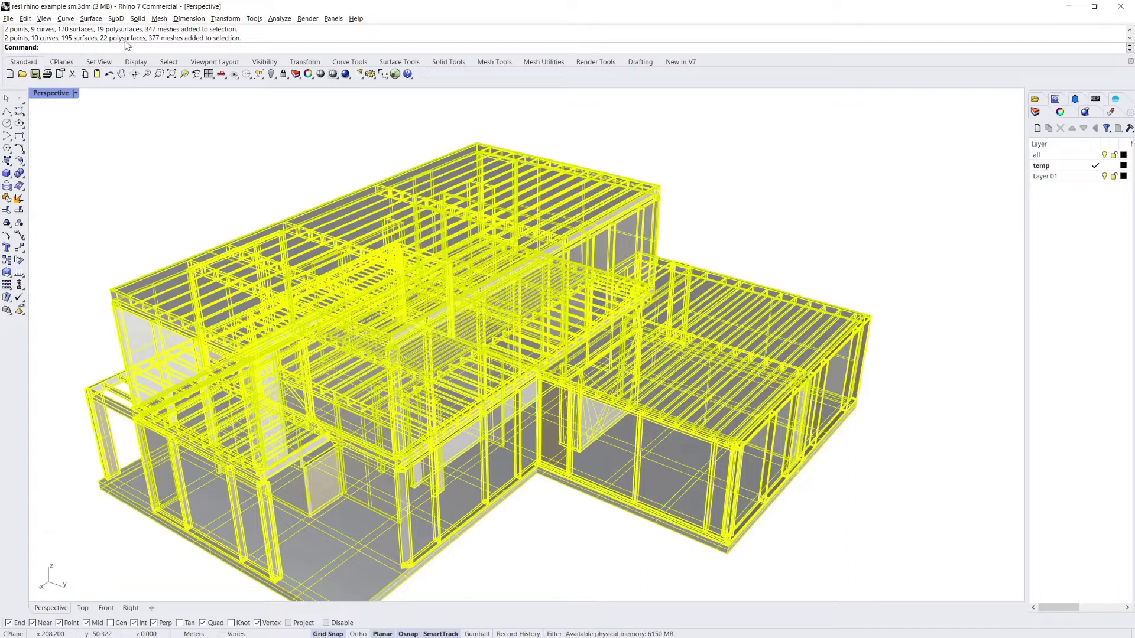
Deselect the house, then orbit over the roof and down to its underside
click(321, 173)
right_drag(321, 173, 662, 371)
right_drag(844, 293, 844, 305)
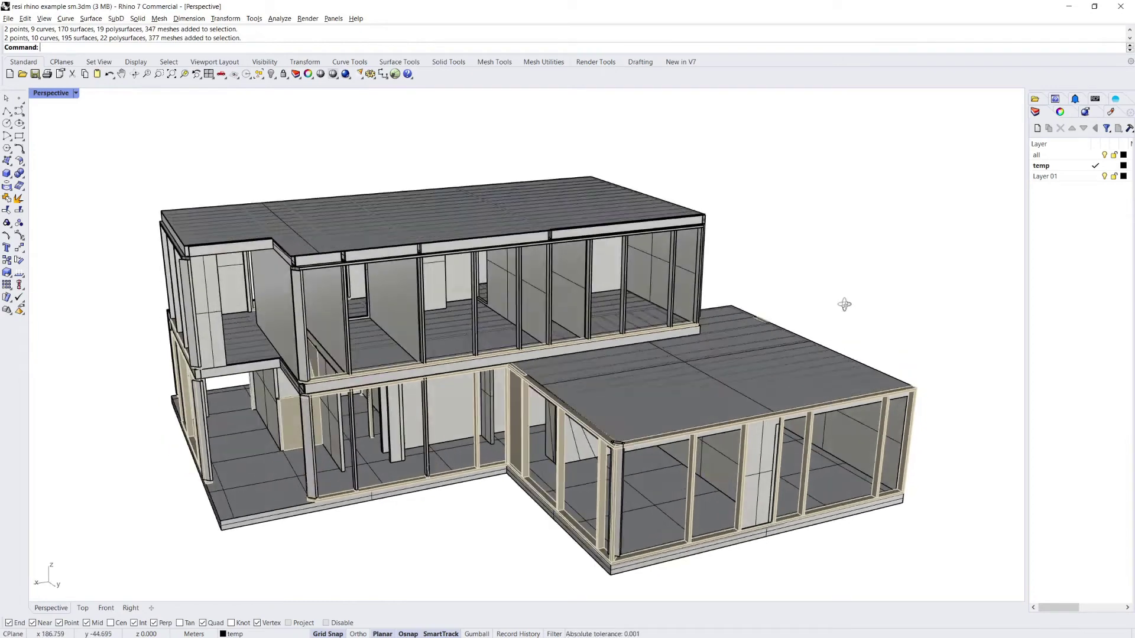
right_drag(742, 333, 596, 334)
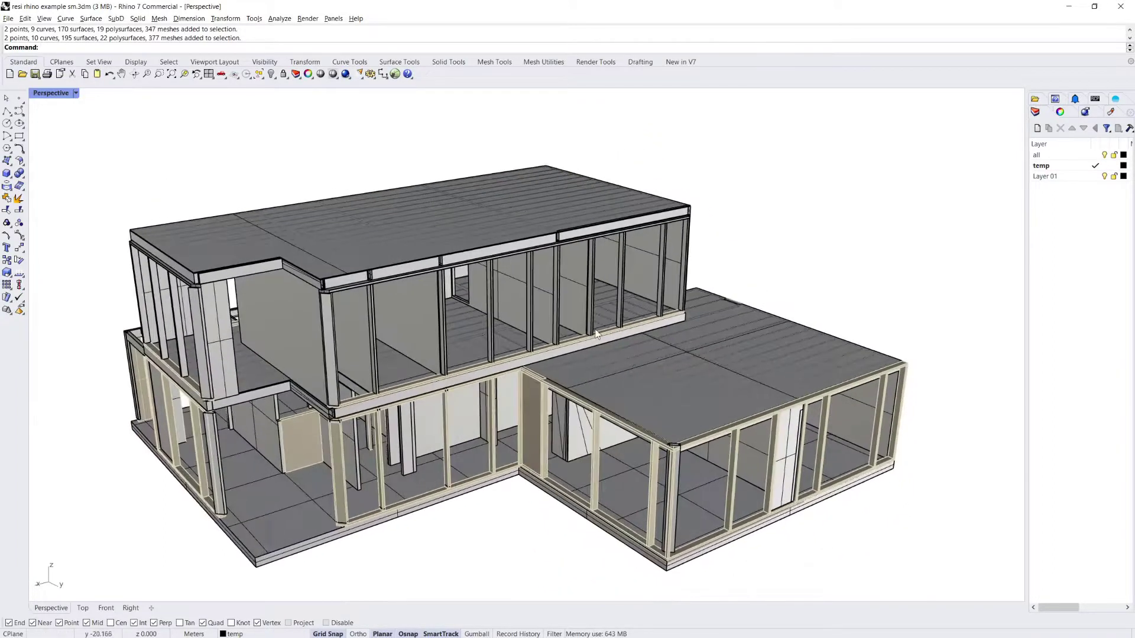
right_drag(671, 424, 641, 334)
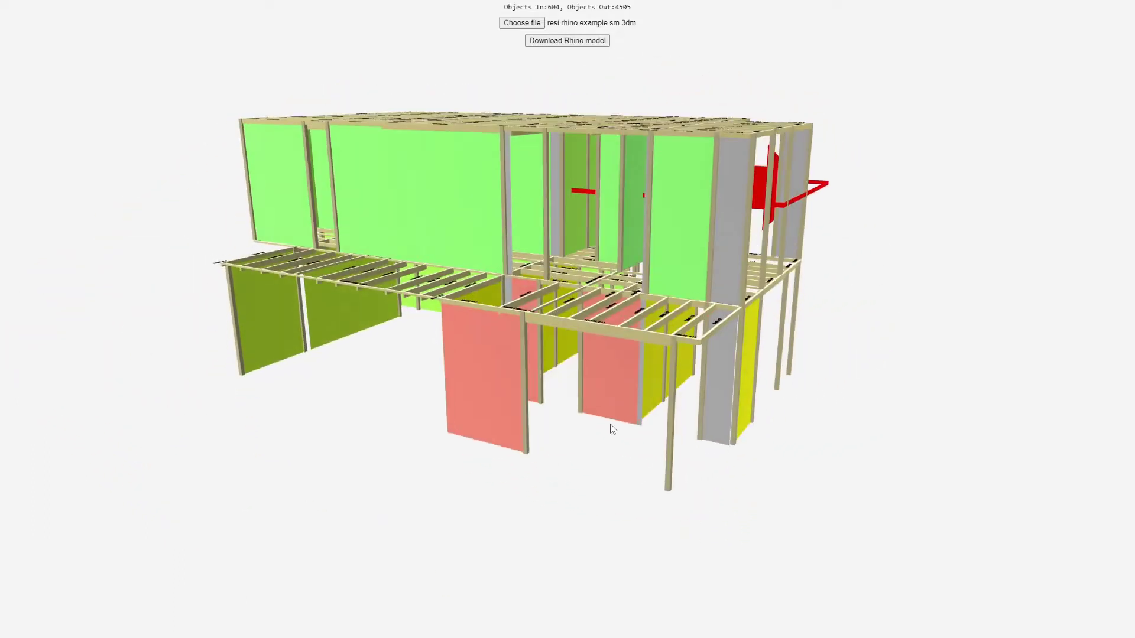
key(alt+Tab)
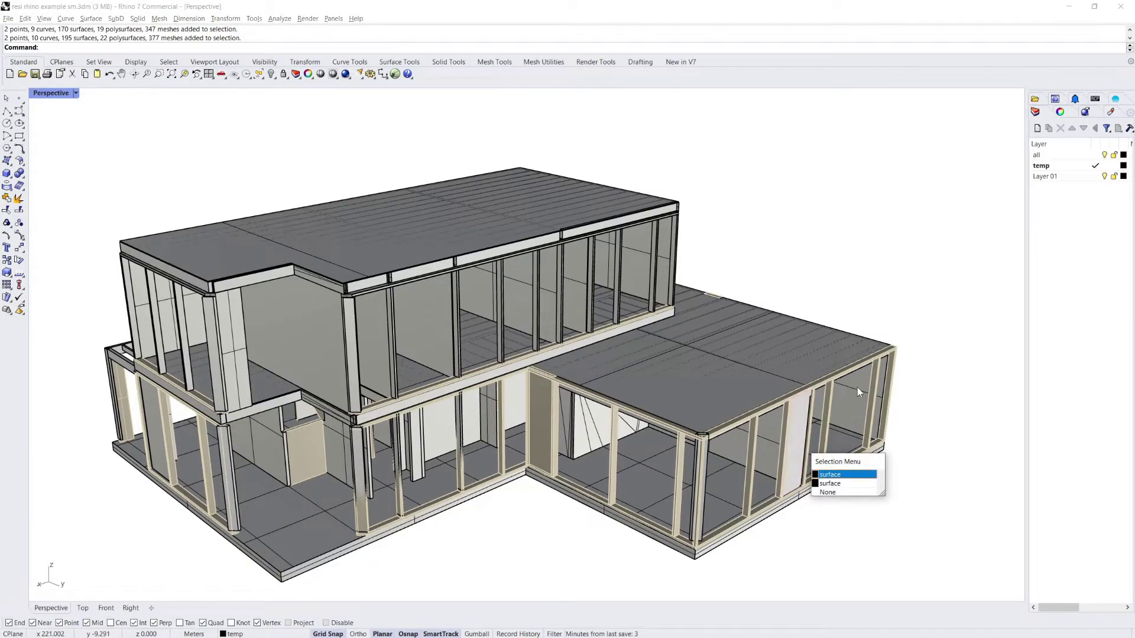
key(alt+Tab)
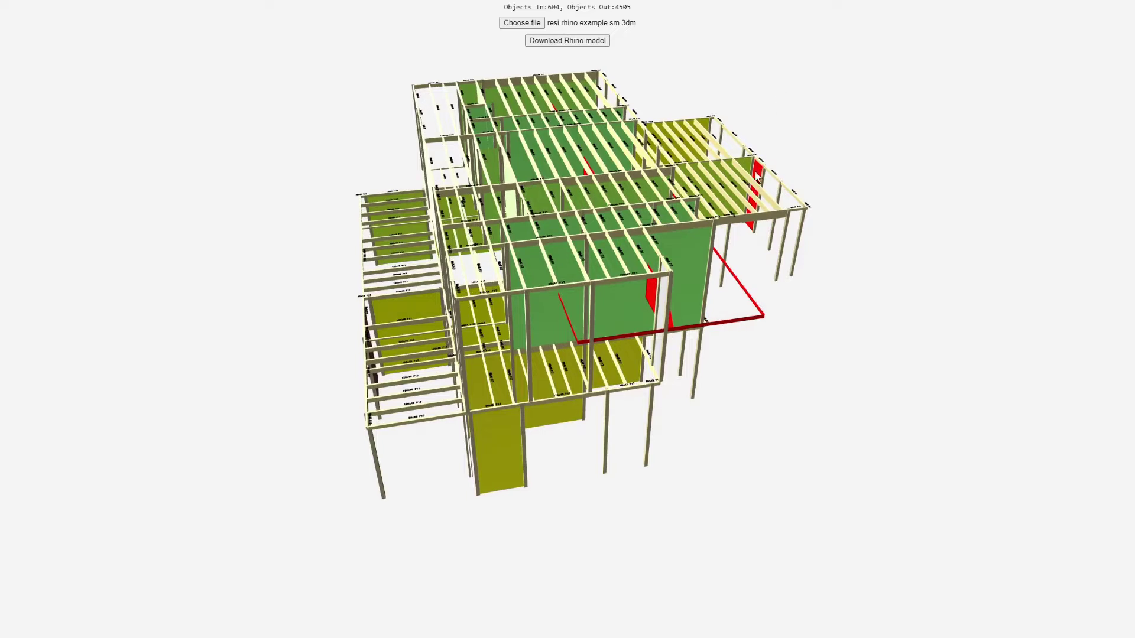
Orbit the framed house between low side views and a top-down view to check the red bracing
drag(651, 385, 808, 170)
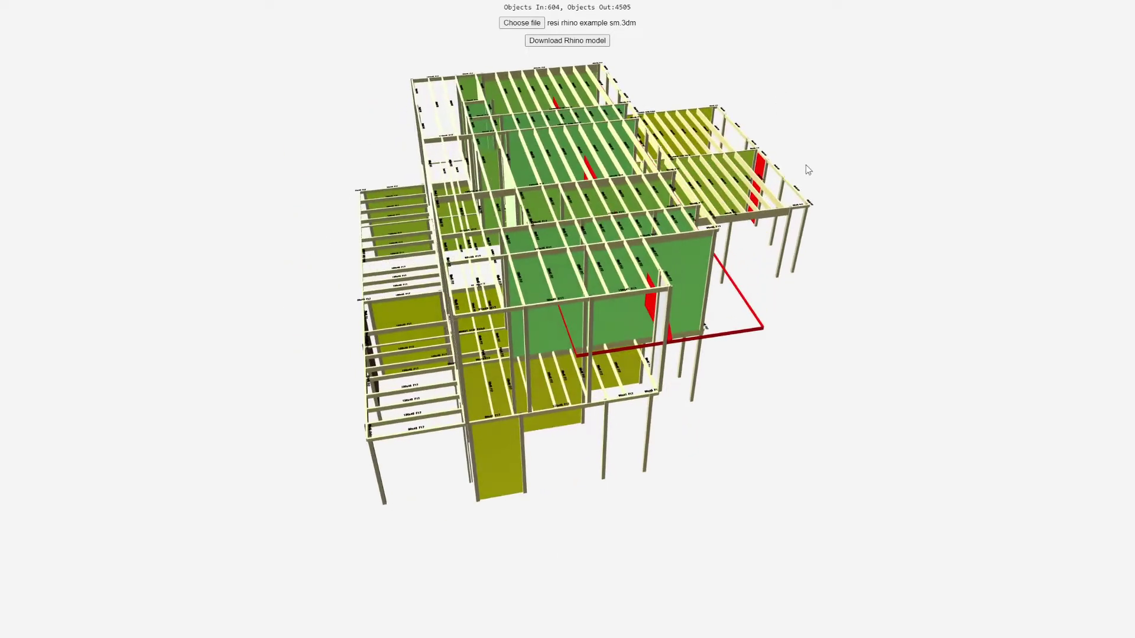
drag(649, 292, 611, 376)
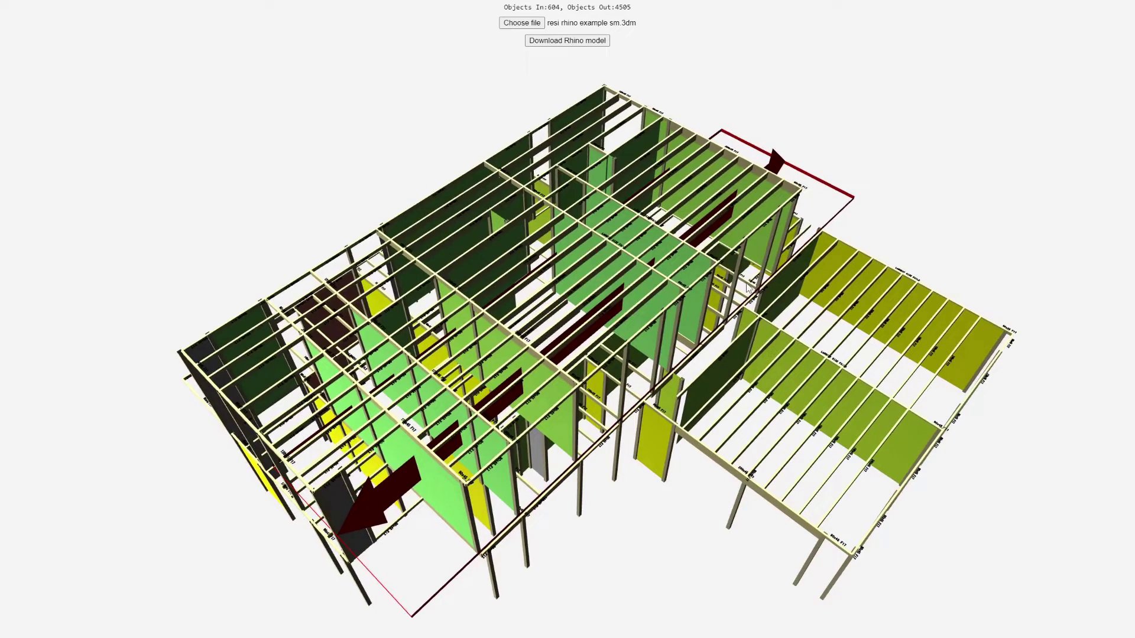
Orbit to steep overhead views of the framing, turning toward its back corner
drag(609, 347, 741, 276)
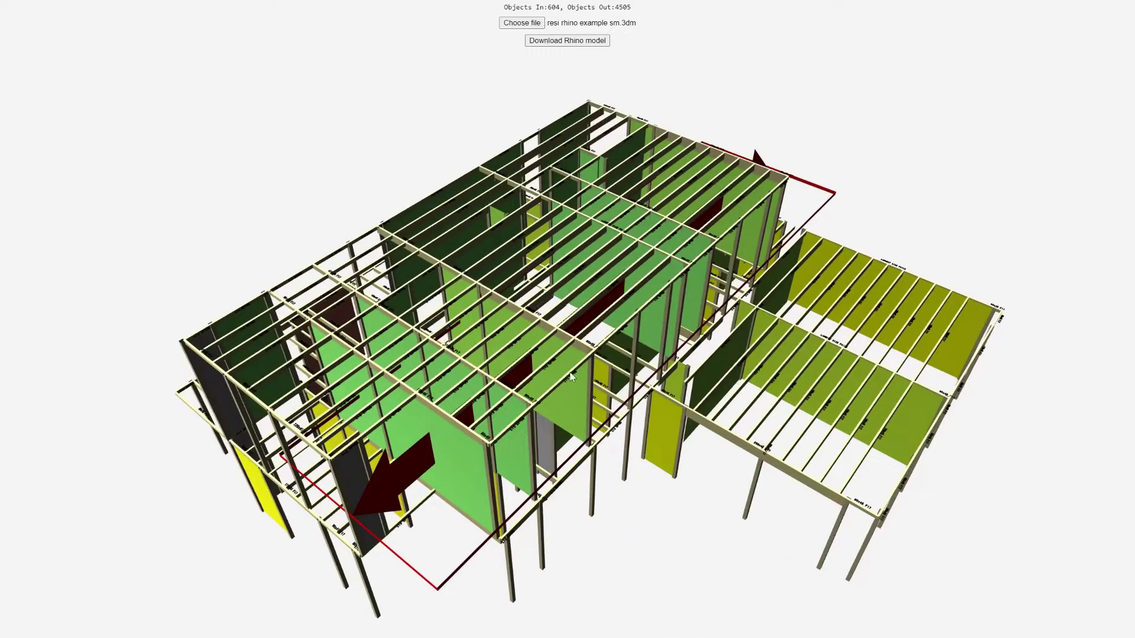
drag(643, 345, 746, 175)
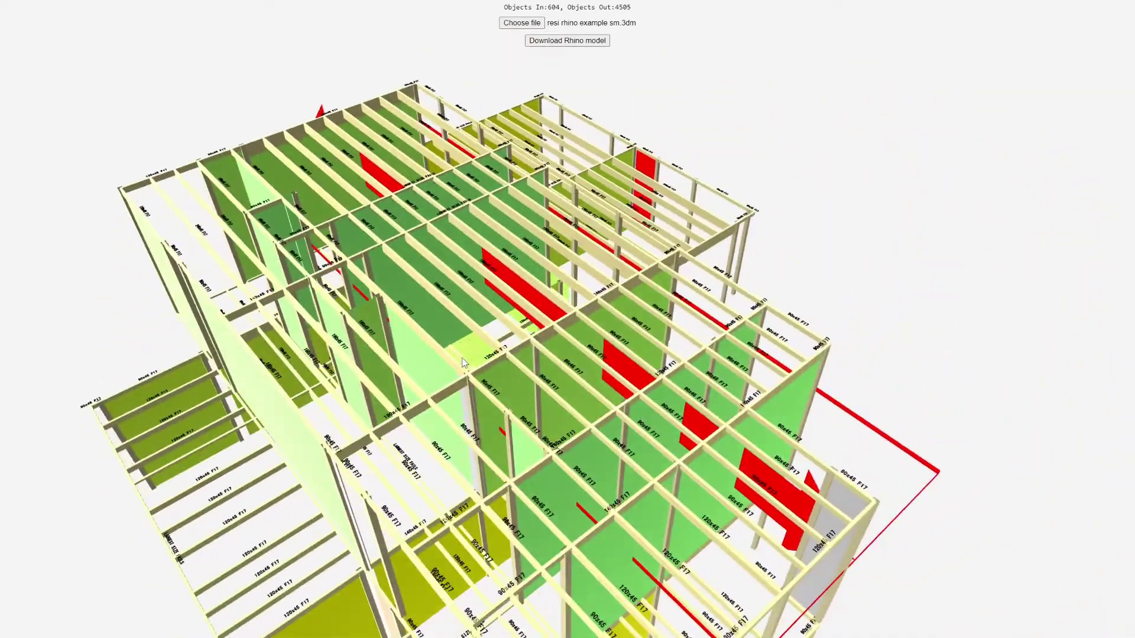
Scroll down the Resi framer page to reach the Download Rhino model option
scroll(567, 258, down, 2)
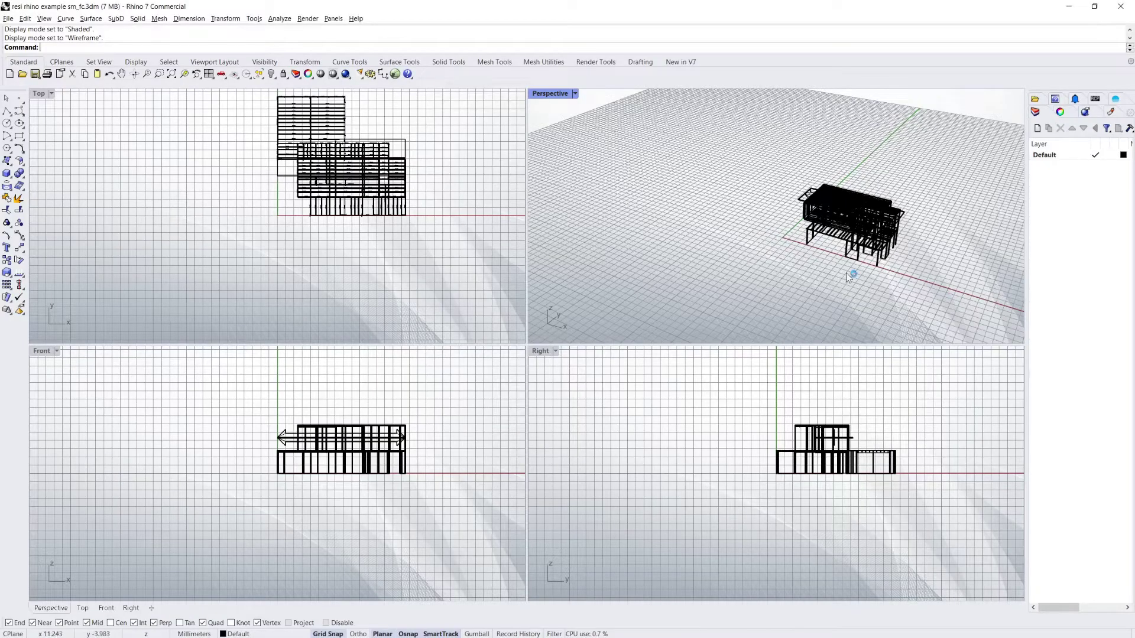
Maximize the Perspective viewport and show the imported framing shaded instead of wireframe
right_drag(849, 278, 671, 149)
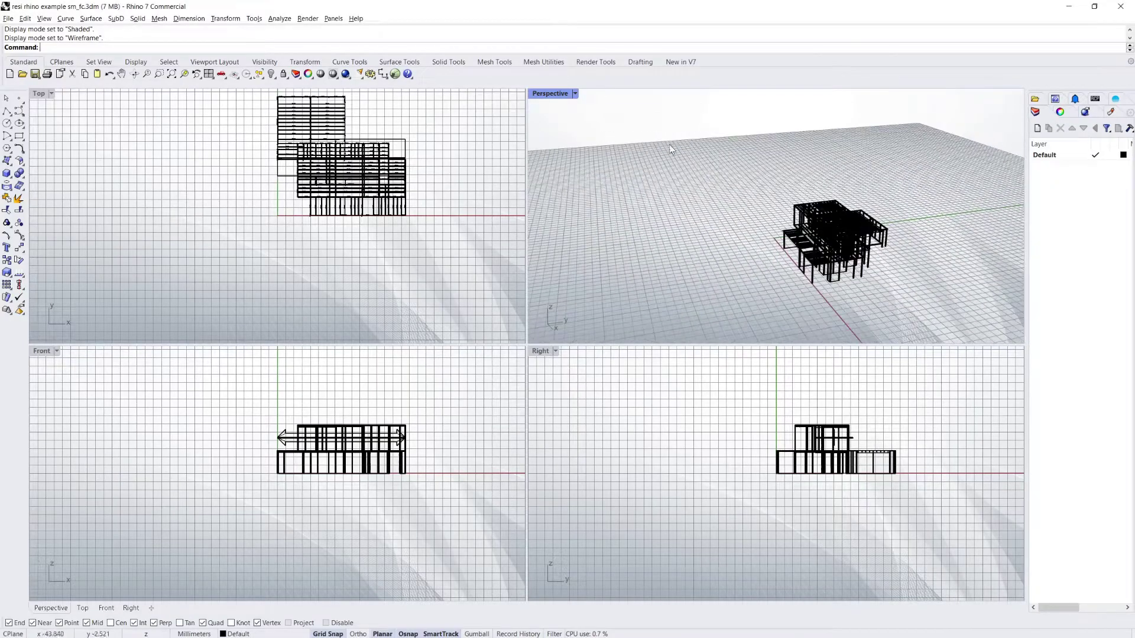
click(576, 107)
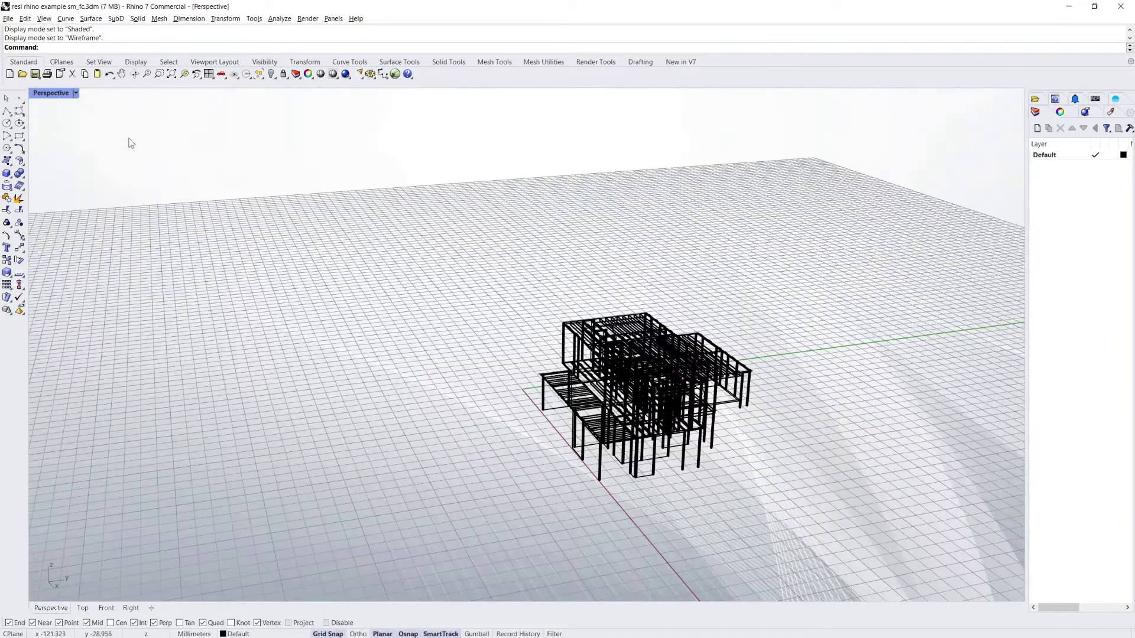
click(57, 140)
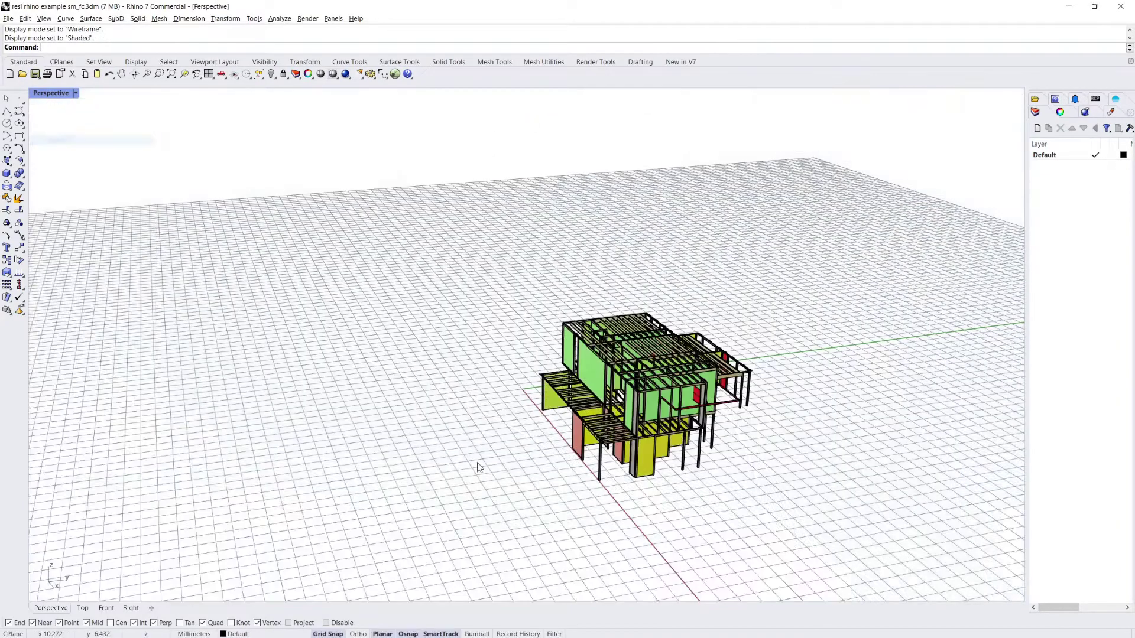
Orbit and zoom around the shaded framing model to inspect it from lower side angles
right_drag(552, 463, 520, 502)
scroll(673, 408, up, 5)
scroll(445, 438, up, 5)
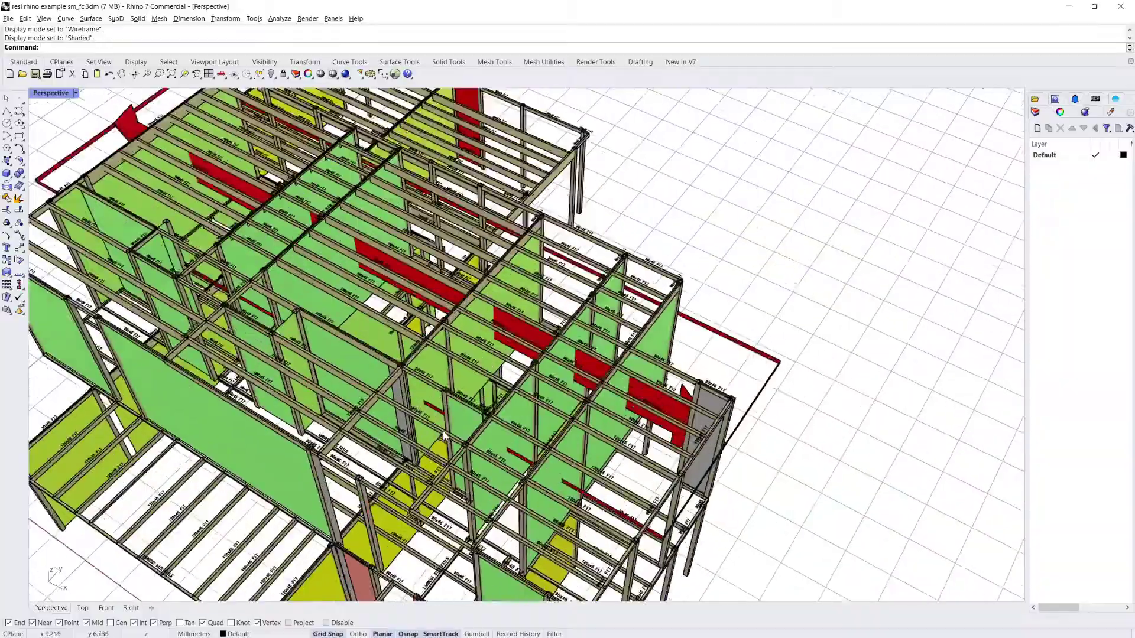
scroll(652, 412, down, 5)
right_drag(645, 408, 514, 447)
scroll(449, 434, up, 4)
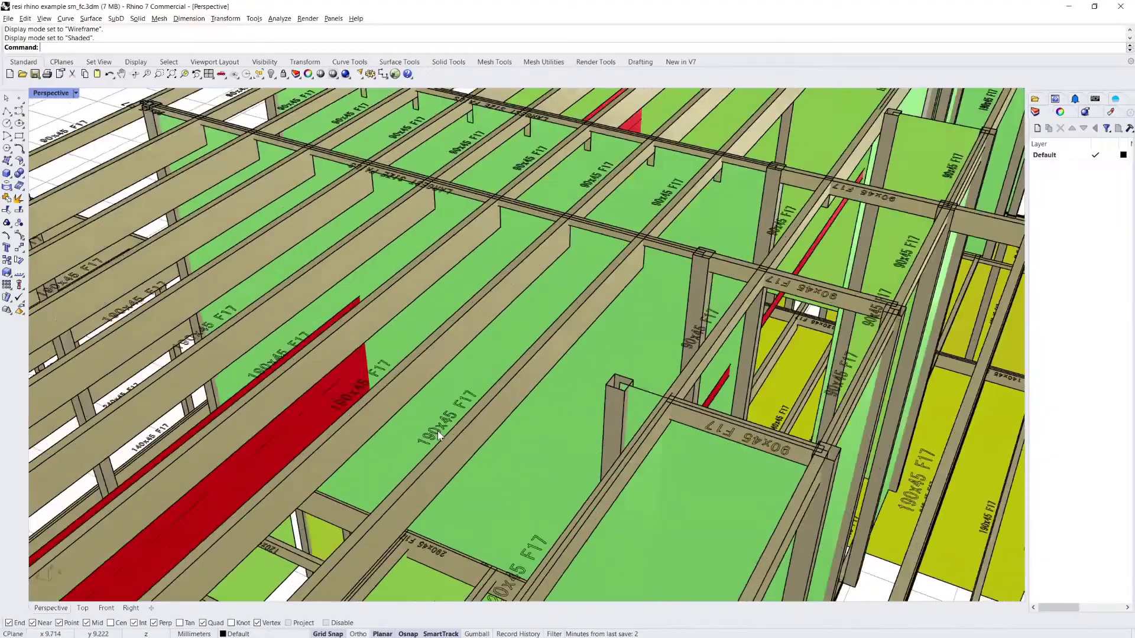
scroll(532, 408, down, 6)
scroll(565, 413, down, 5)
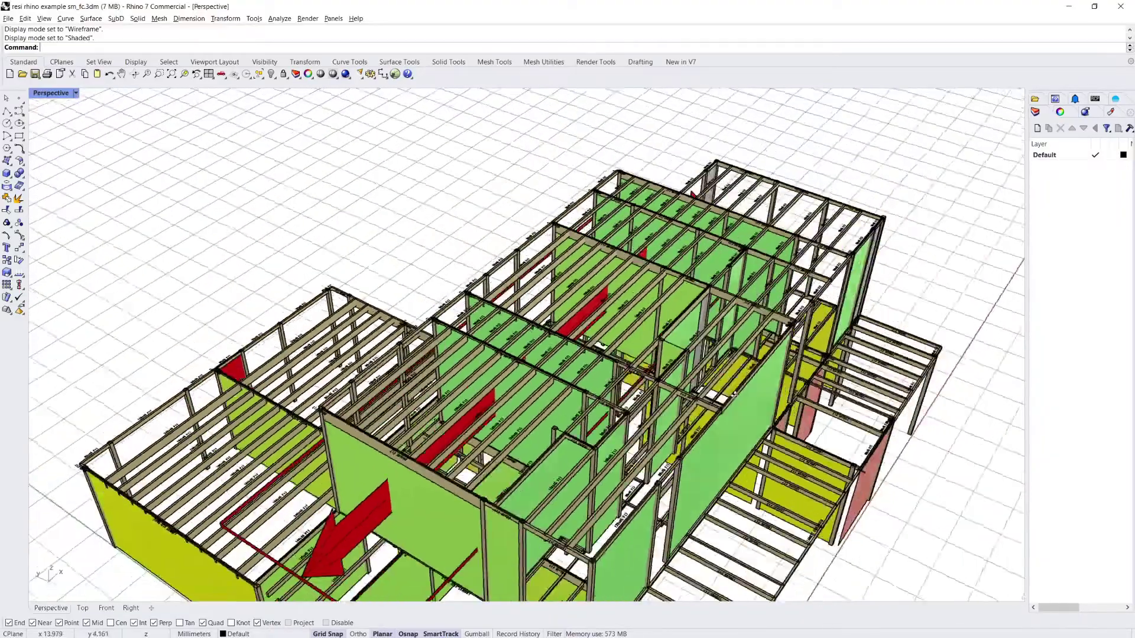
right_drag(565, 413, 551, 434)
scroll(532, 414, up, 5)
scroll(533, 413, down, 6)
scroll(551, 433, down, 5)
scroll(551, 434, up, 6)
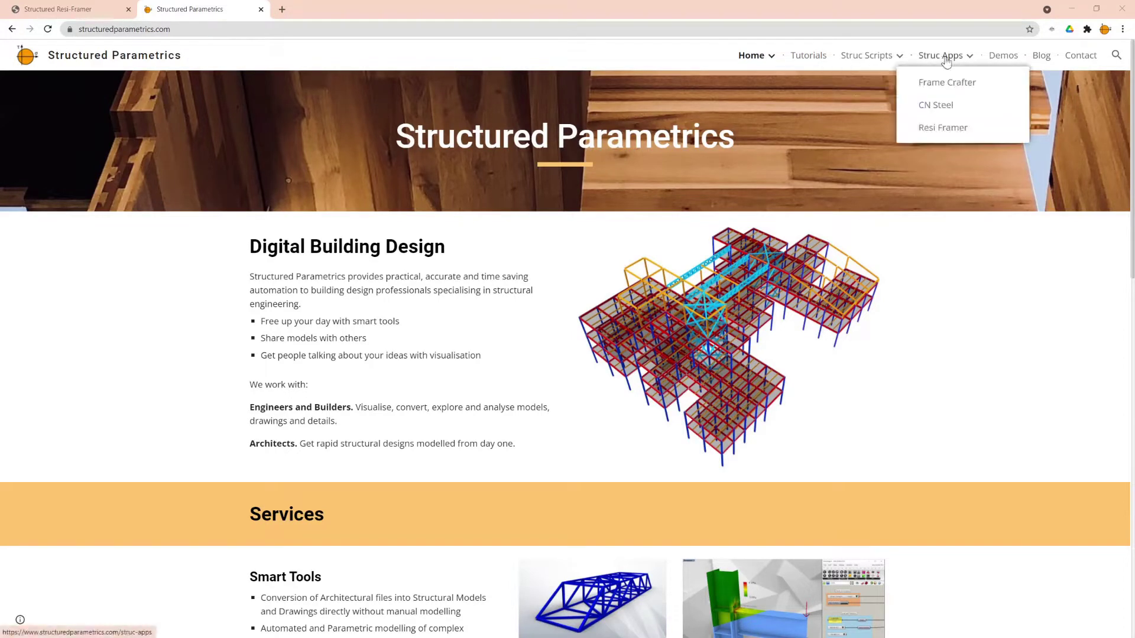
Go to Struc Apps > Resi Framer, scroll to the app, and orbit its sample framing model
click(955, 133)
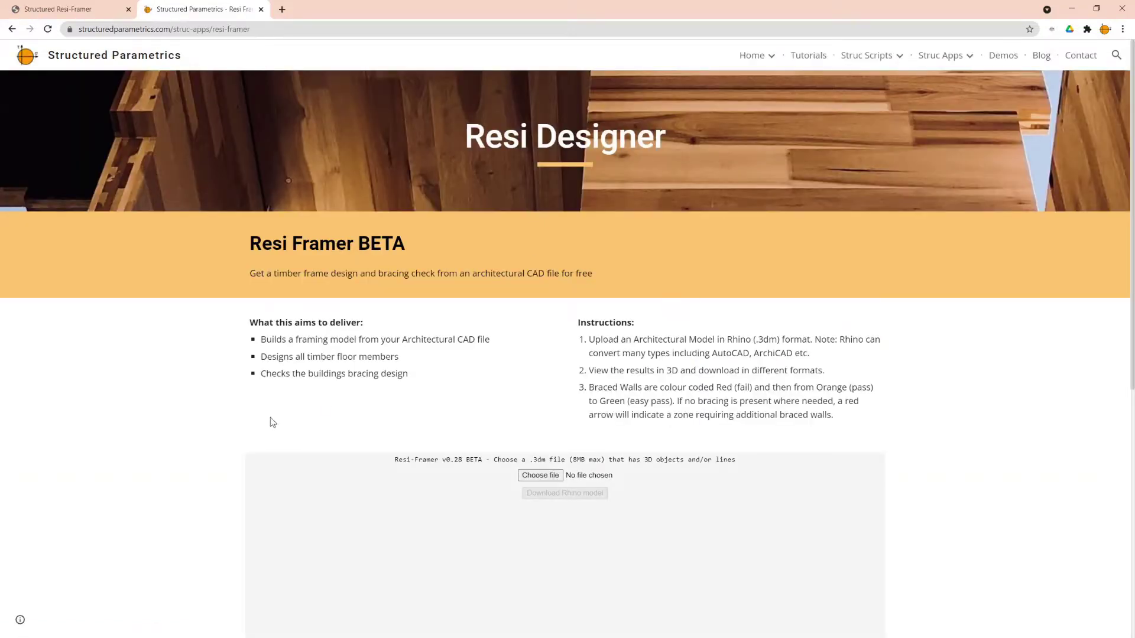
scroll(159, 403, down, 3)
scroll(202, 381, down, 3)
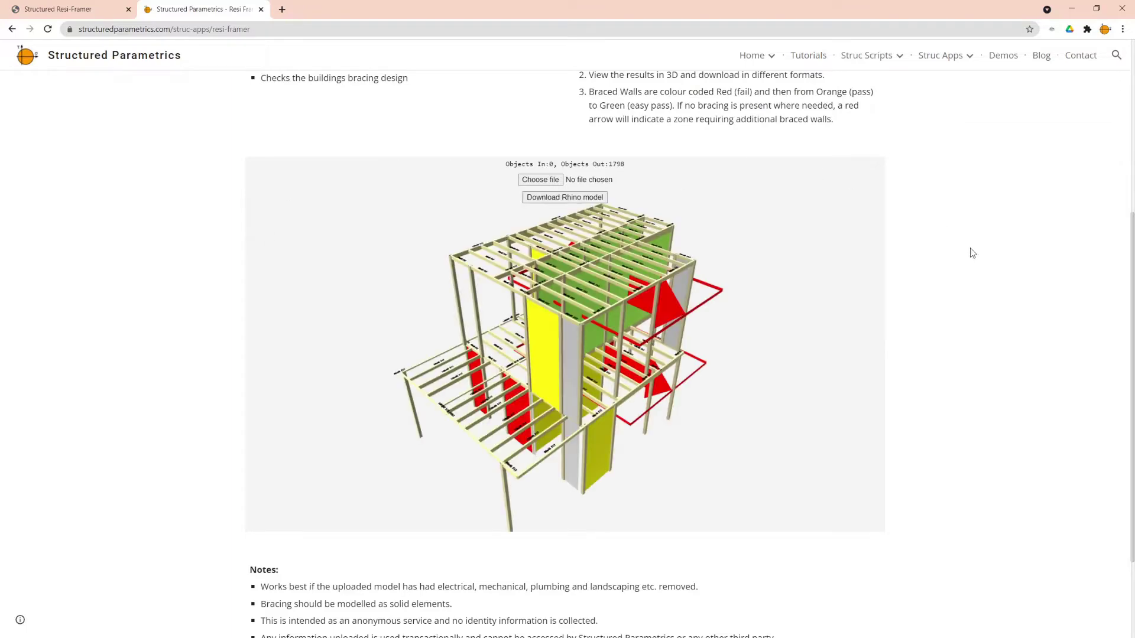
drag(655, 303, 652, 272)
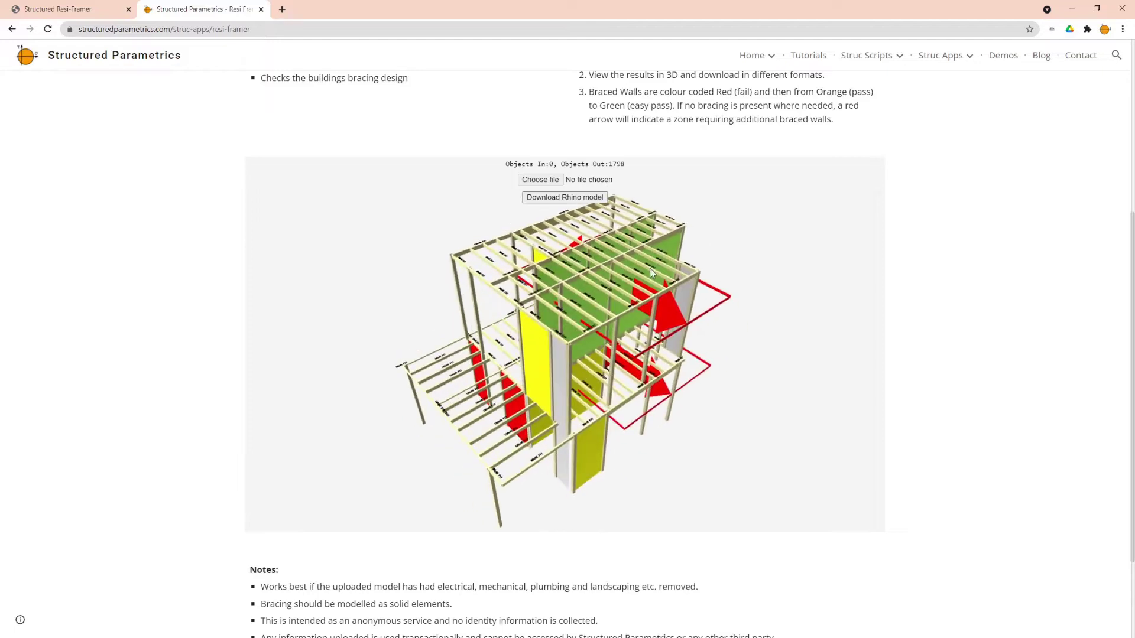
drag(619, 334, 646, 334)
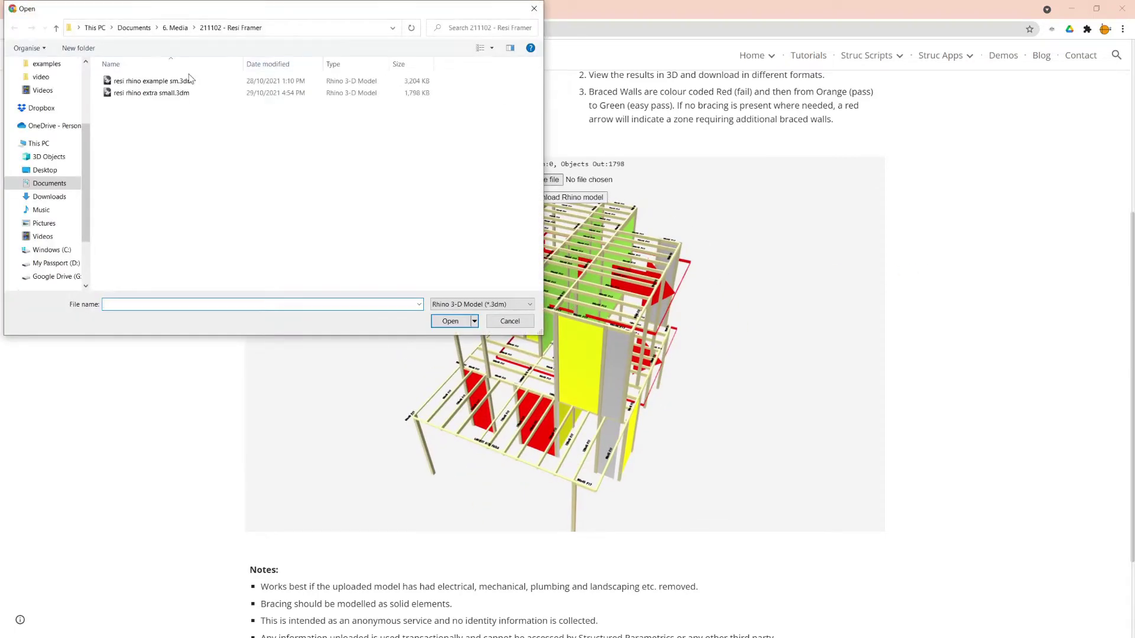
Load resi rhino example sm.3dm, then orbit and zoom the resulting 4505-object framing
click(190, 81)
click(449, 321)
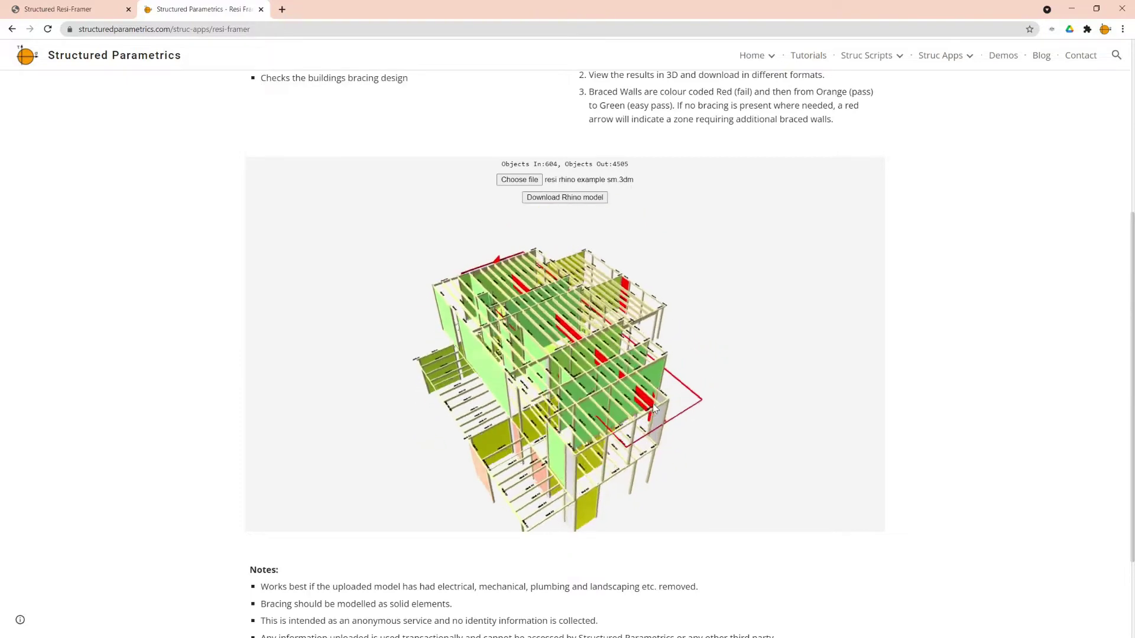
drag(597, 402, 571, 401)
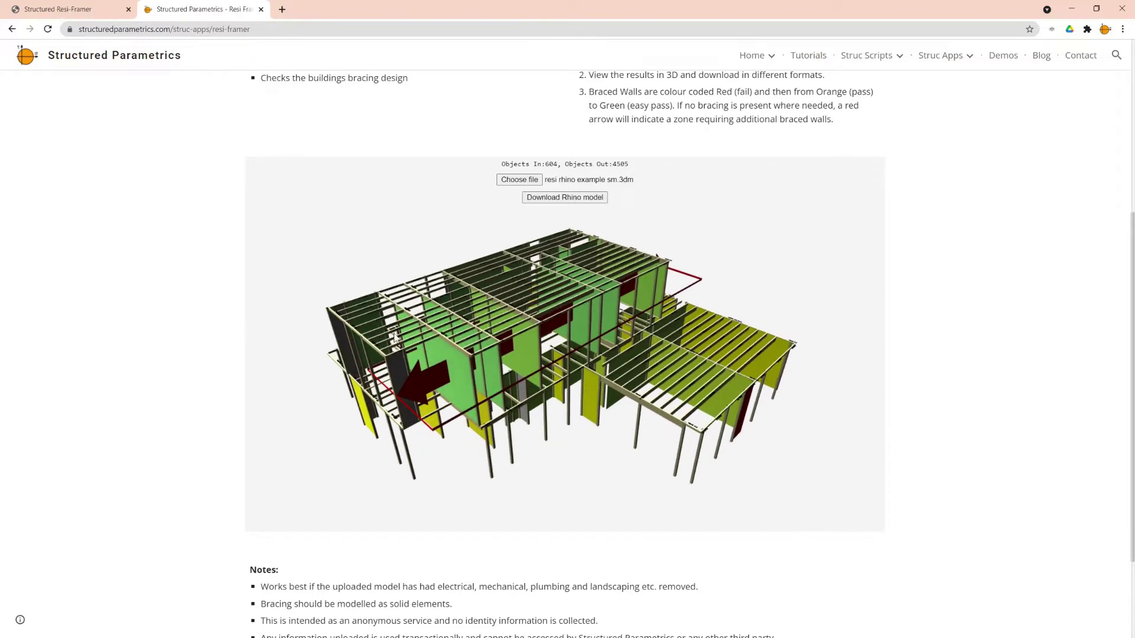
scroll(965, 367, up, 3)
scroll(957, 378, up, 2)
scroll(958, 373, down, 5)
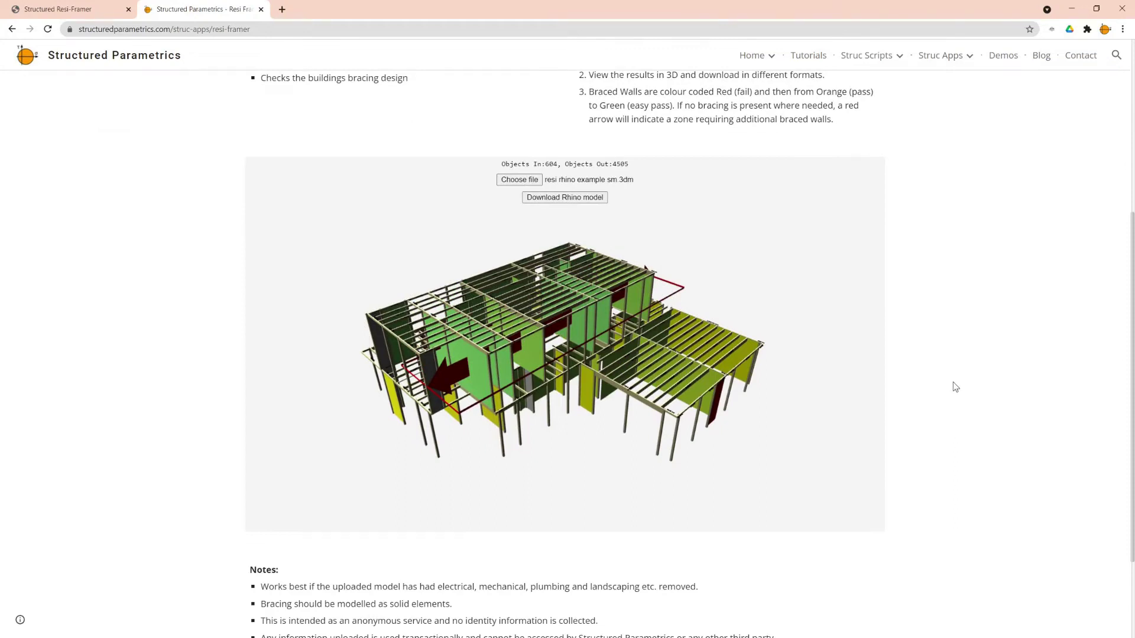
scroll(962, 278, up, 5)
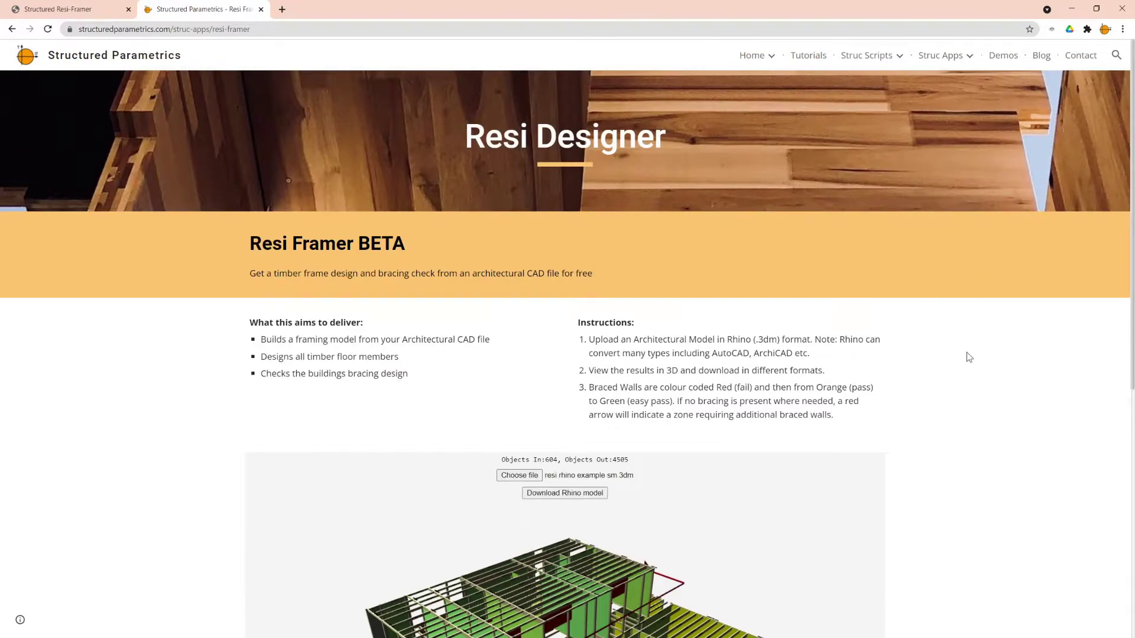
Open the Struc Scripts page and browse its script descriptions, including Structured Resi Framer
scroll(966, 352, down, 2)
mouse_move(887, 70)
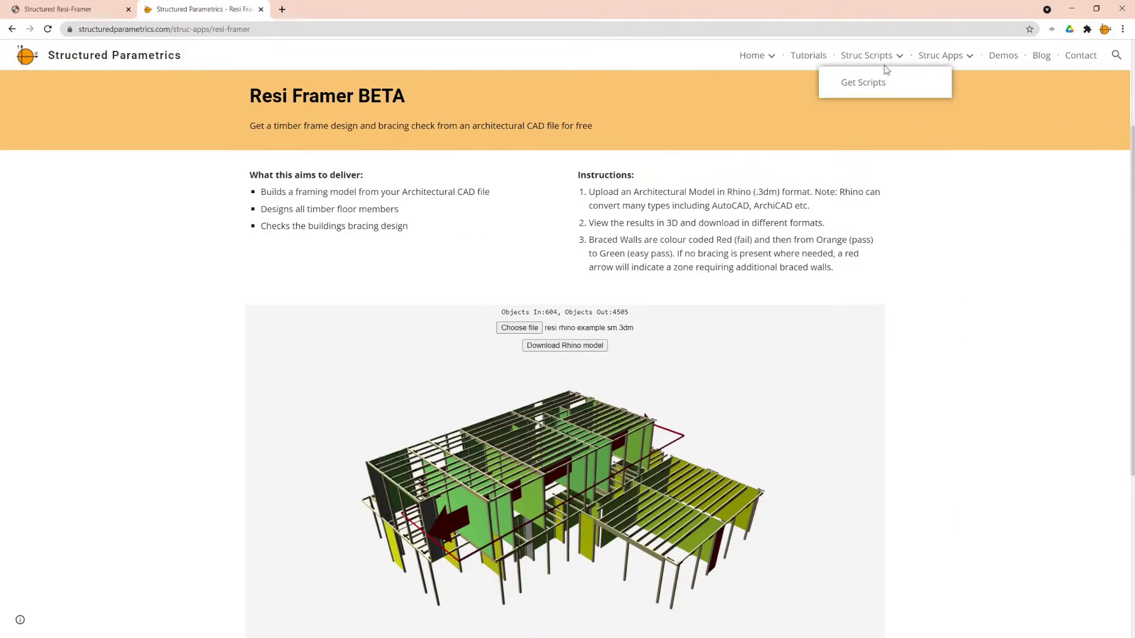
click(885, 59)
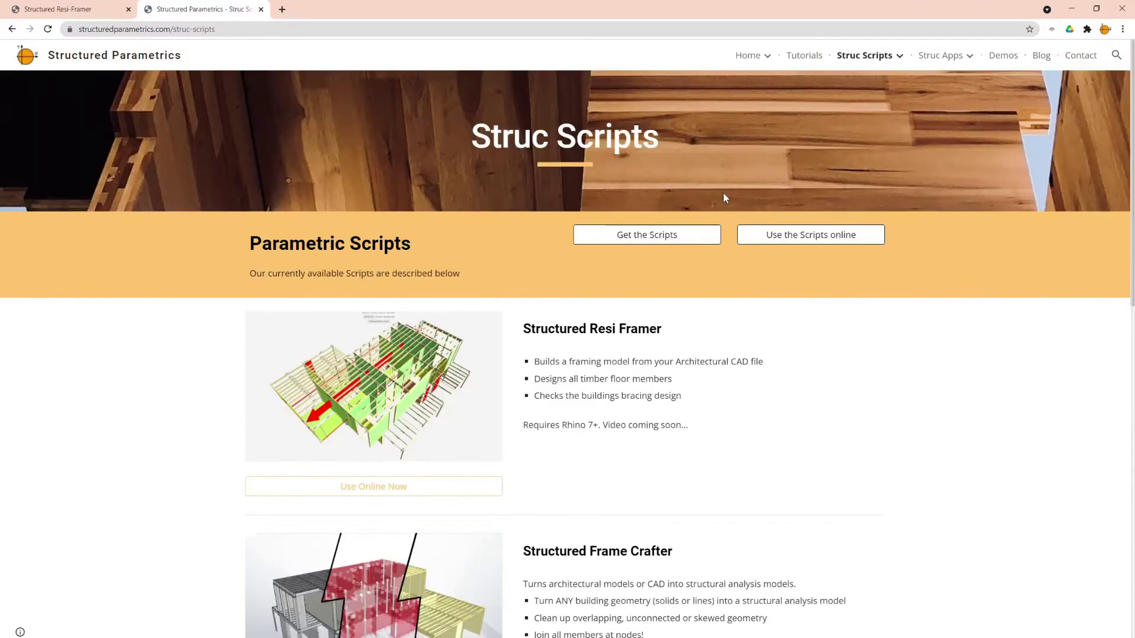
scroll(815, 367, down, 2)
scroll(815, 366, down, 8)
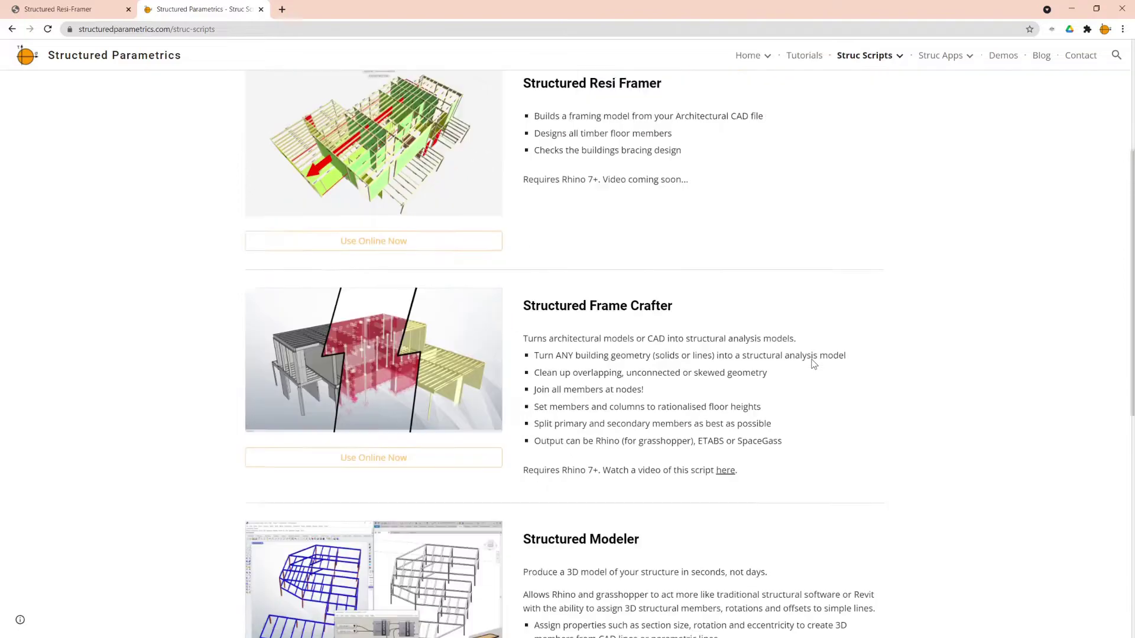
scroll(681, 403, up, 10)
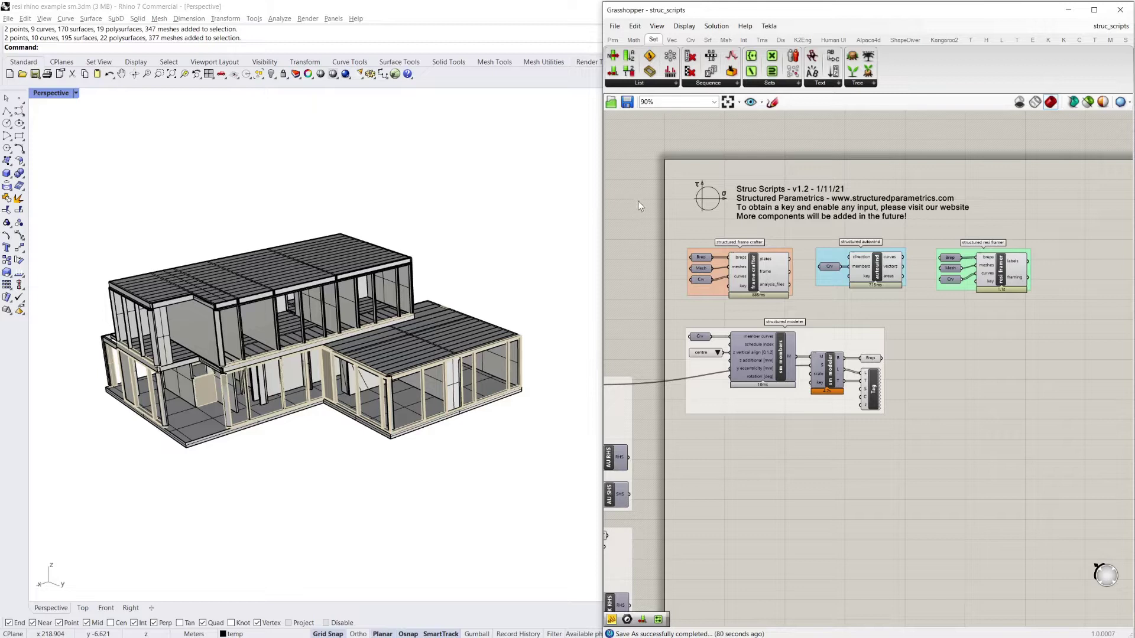
Select the structured resi framer group on the struc_scripts canvas and drag it away from the other script groups
right_drag(983, 395, 971, 400)
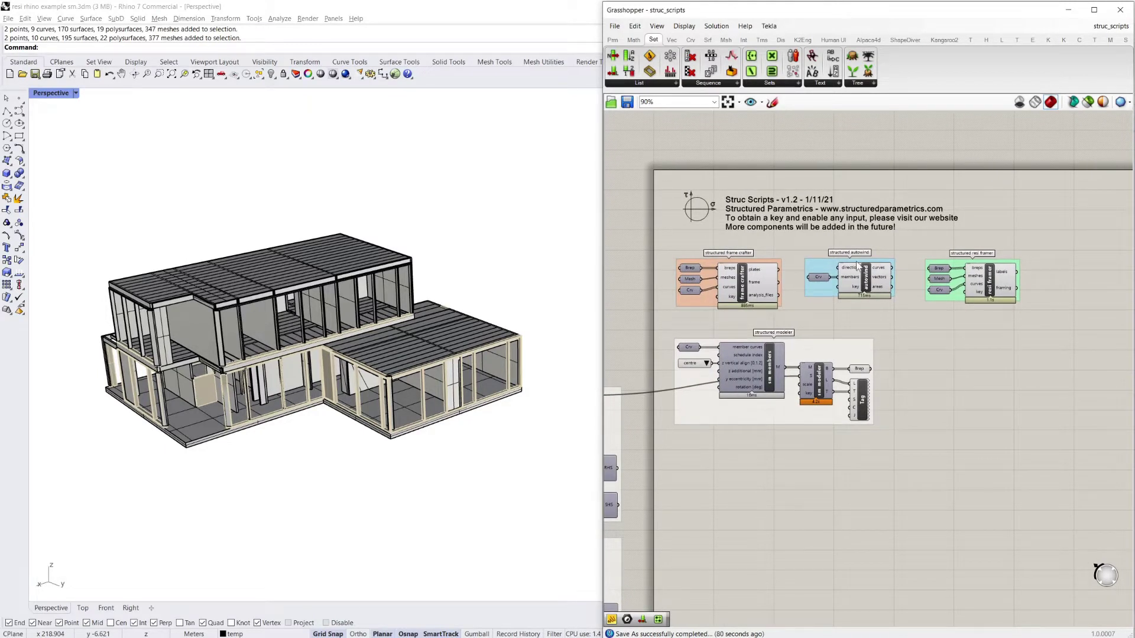
scroll(675, 296, up, 5)
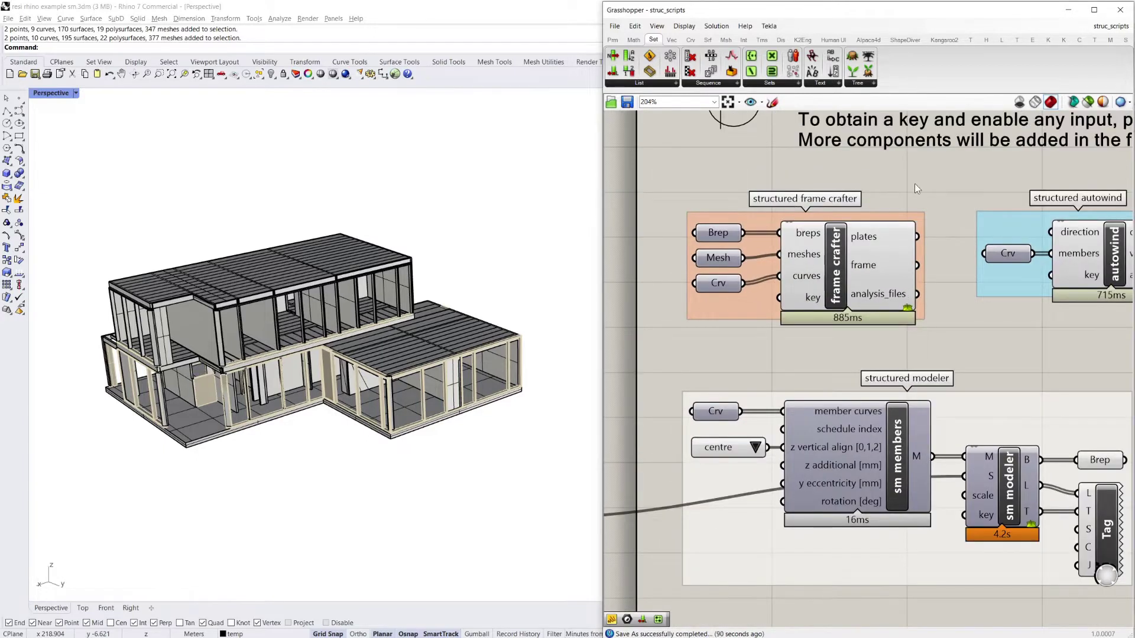
scroll(665, 329, down, 3)
scroll(1008, 283, up, 1)
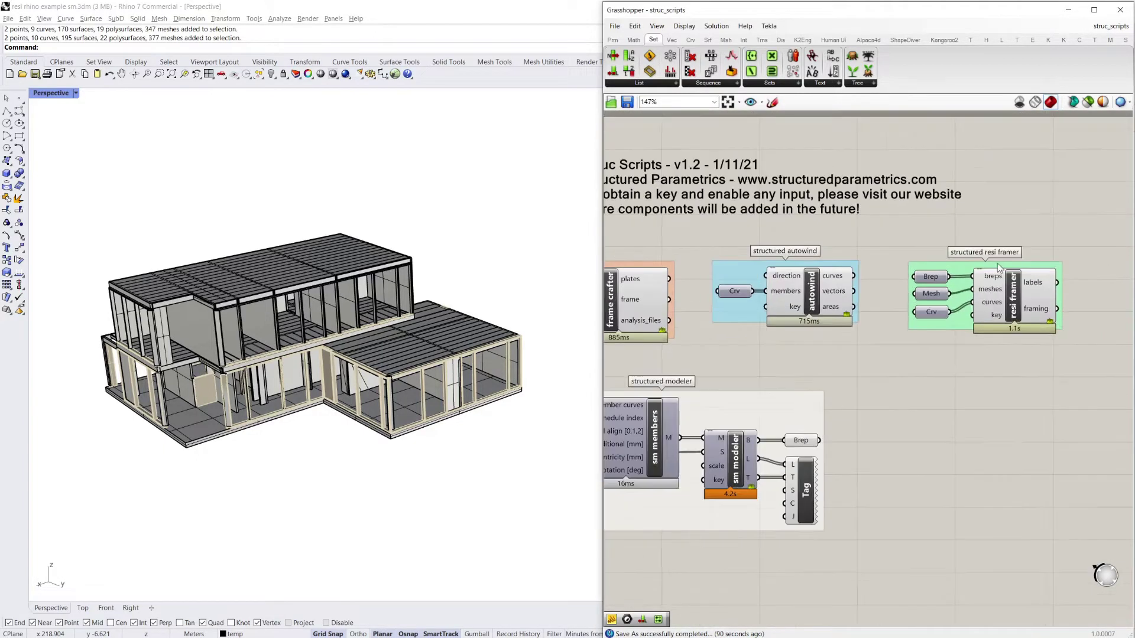
scroll(1042, 251, down, 2)
scroll(758, 343, up, 2)
scroll(686, 353, down, 2)
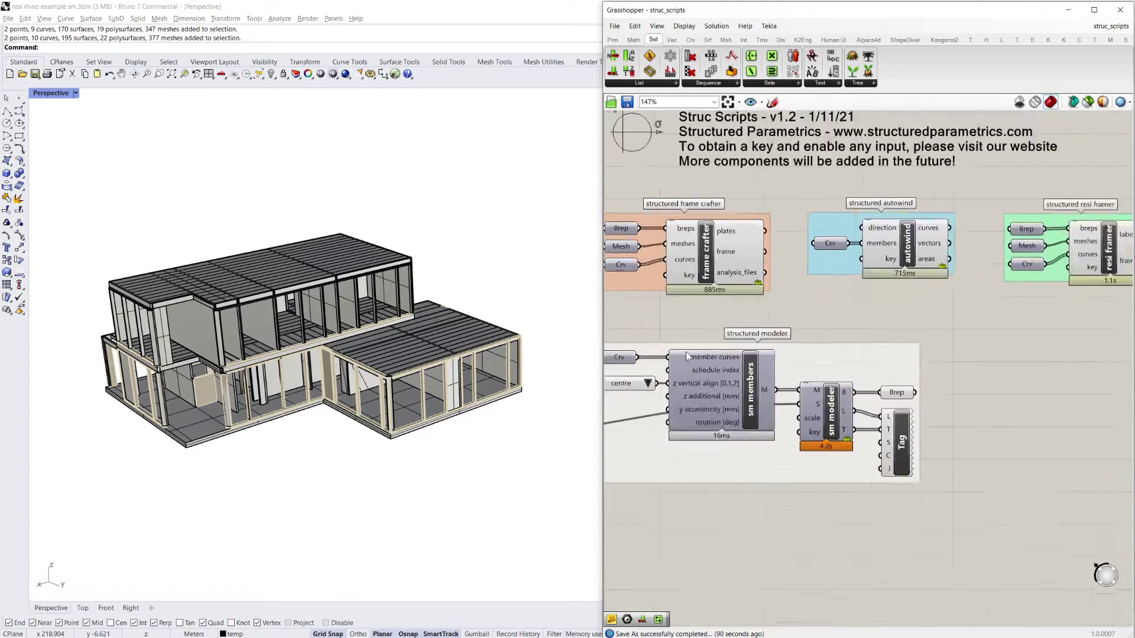
scroll(968, 300, down, 2)
scroll(844, 289, up, 5)
scroll(843, 290, down, 3)
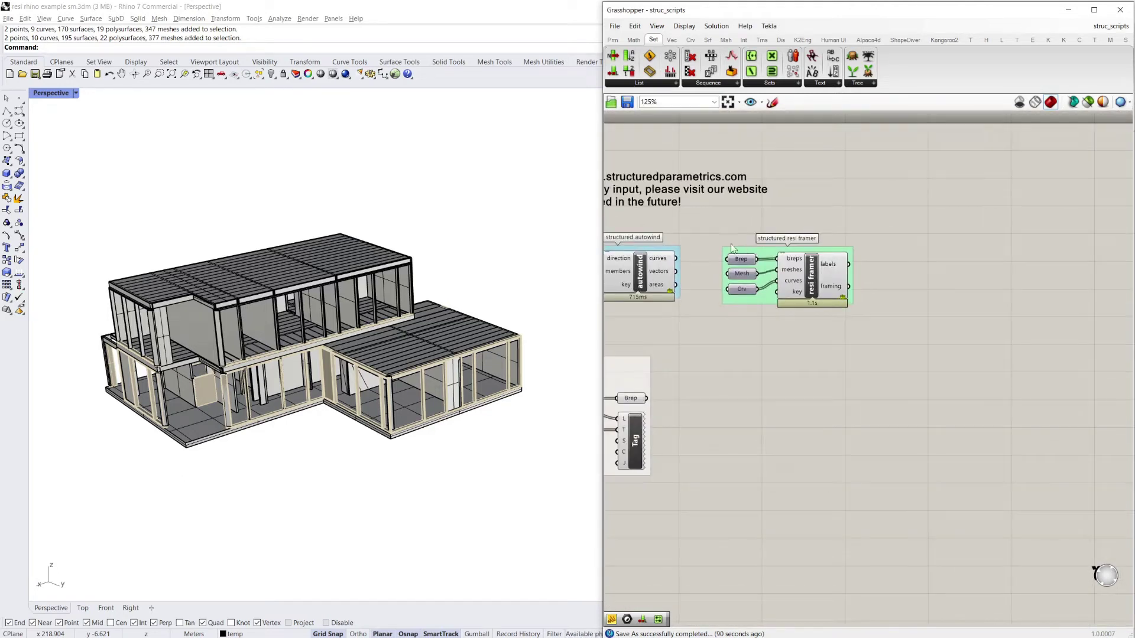
click(842, 290)
drag(809, 277, 986, 436)
scroll(930, 389, down, 1)
Select the resi framer component, zoom Rhino onto the house, and inspect the Brep input's referenced breps
right_drag(803, 449, 763, 419)
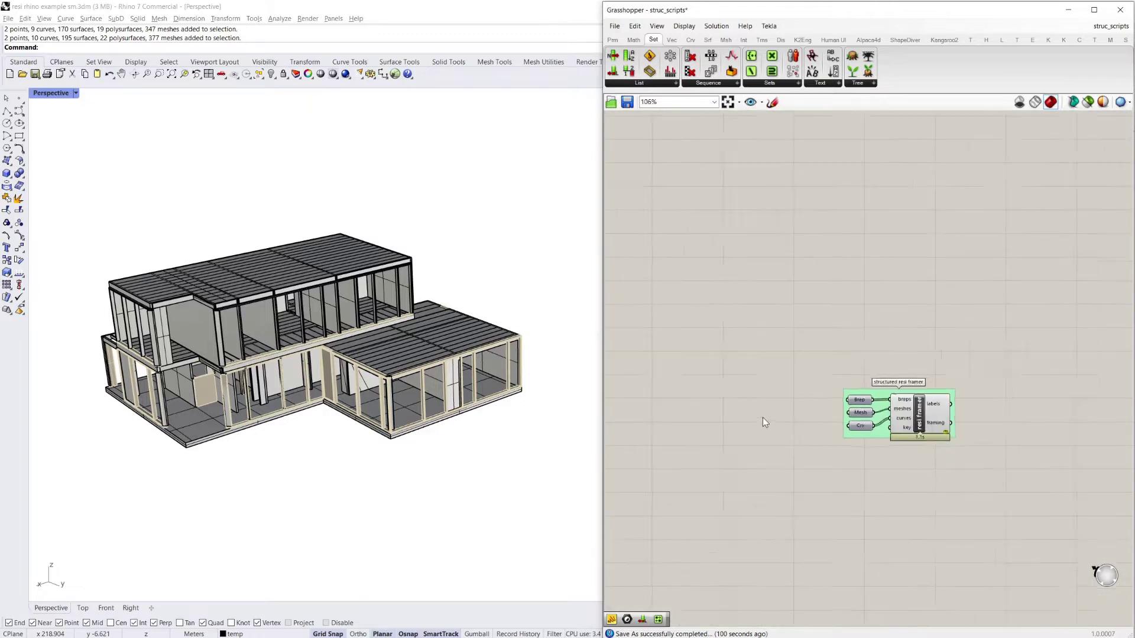
scroll(940, 428, up, 4)
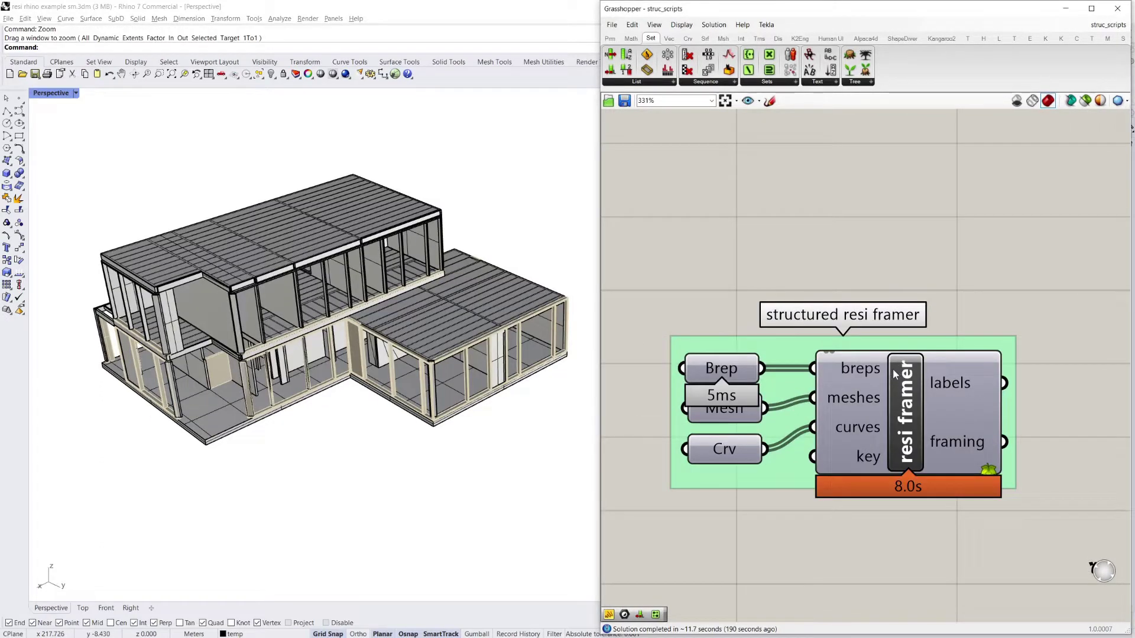
click(905, 430)
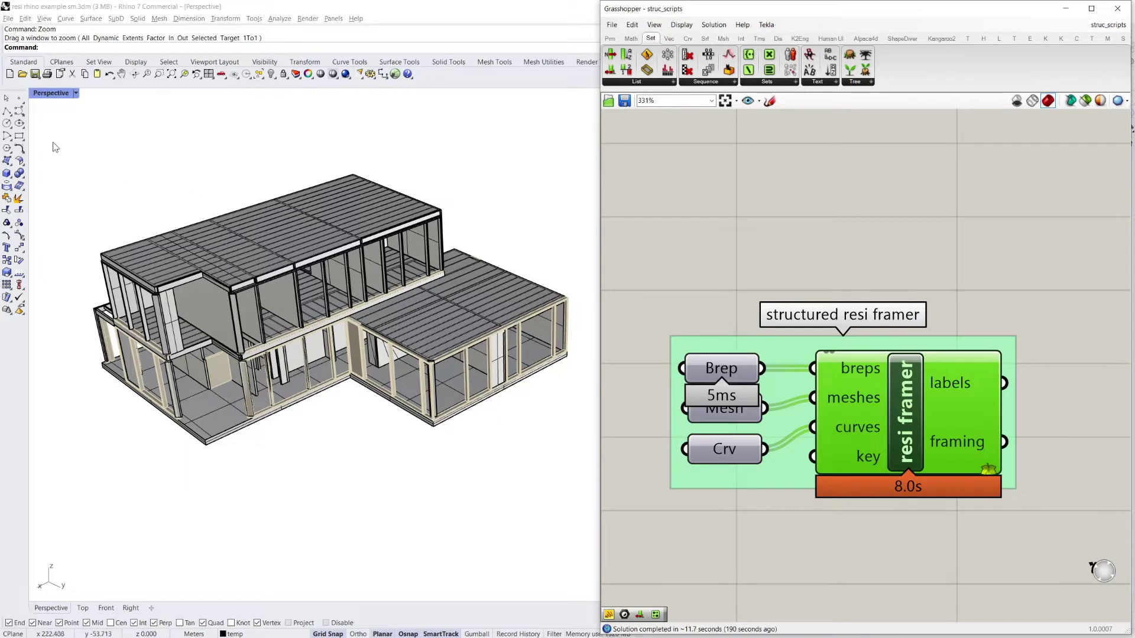
drag(53, 142, 585, 490)
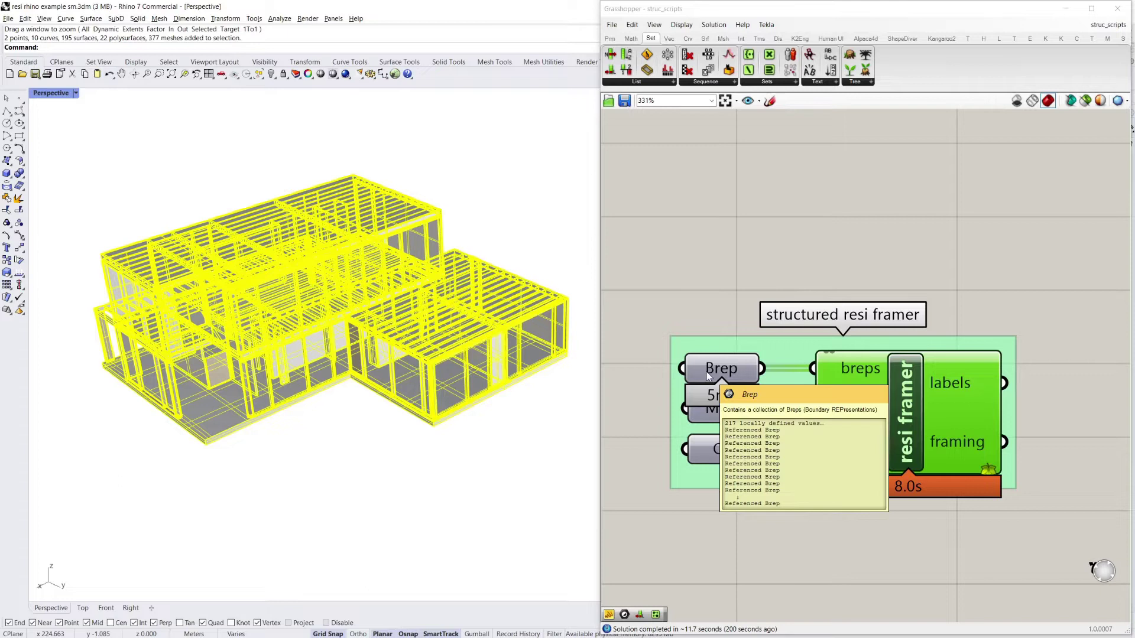
right_click(707, 371)
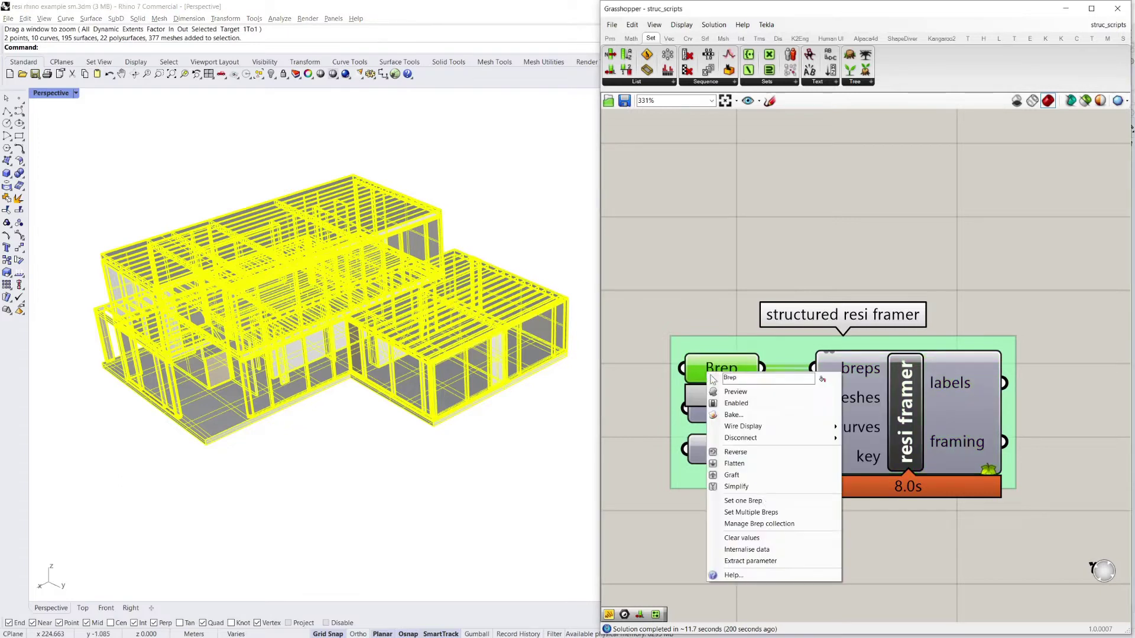
Assign the selected house breps to the resi framer's Brep input with Set Multiple Breps
click(776, 516)
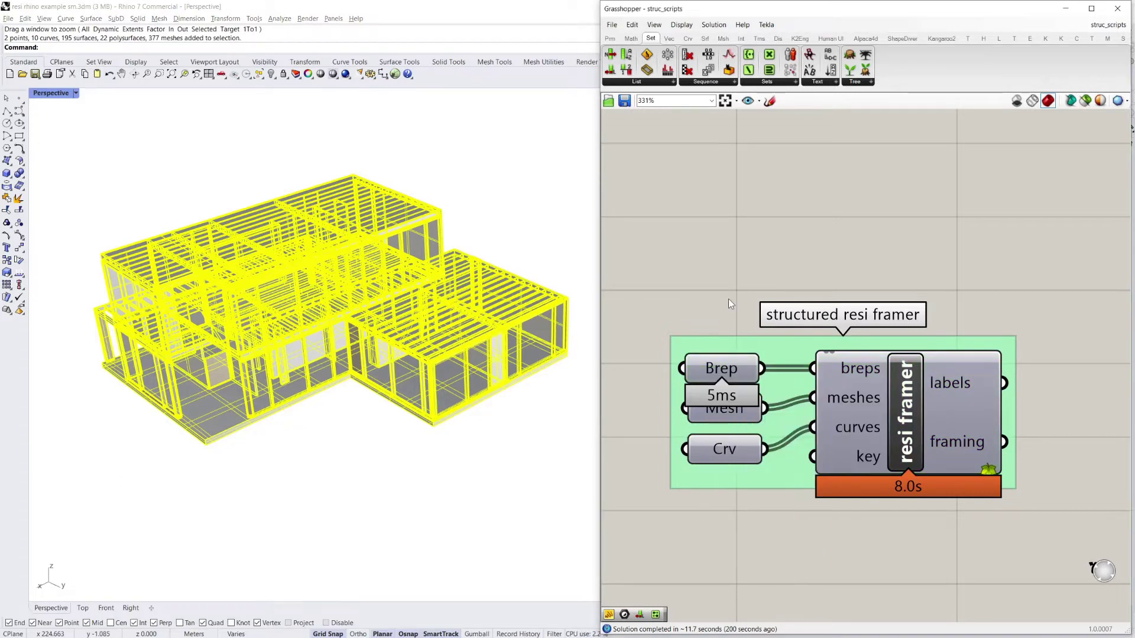
right_click(729, 420)
click(715, 489)
Assign the selected house curves to the Crv input with Set Multiple Curves
right_click(722, 459)
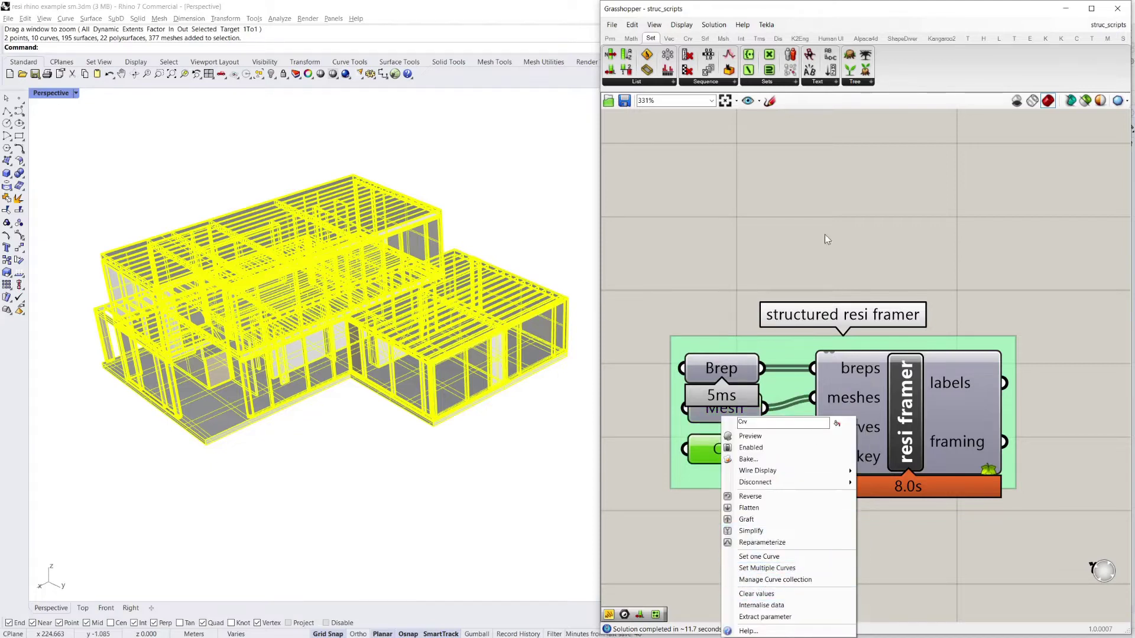
click(776, 573)
right_click(914, 423)
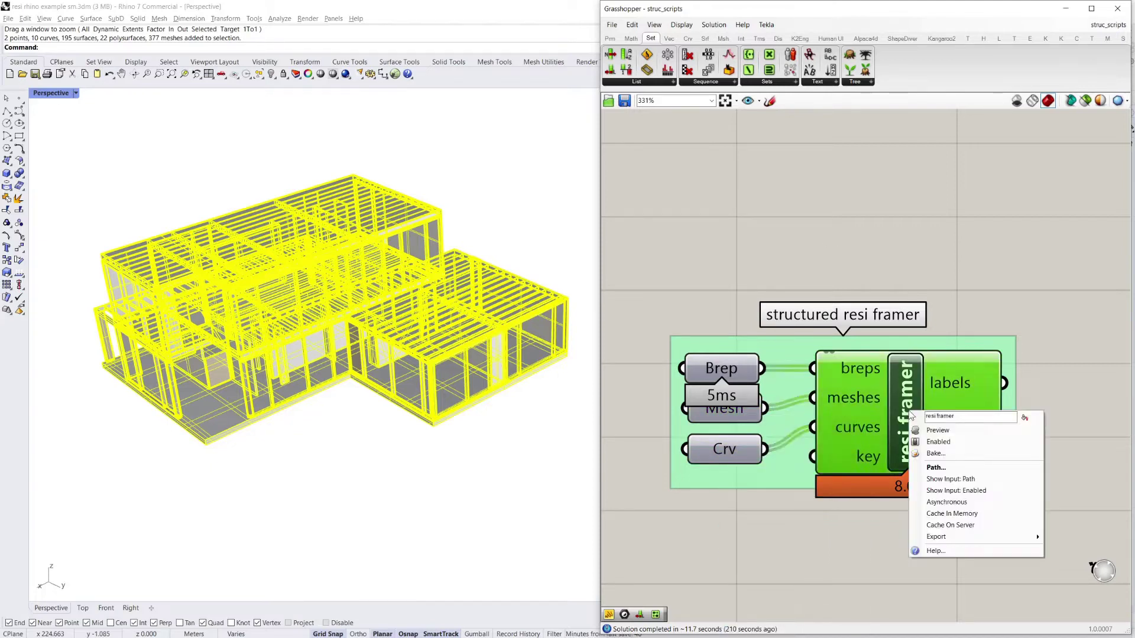
click(841, 202)
Deselect everything and zoom-window (Z) onto the generated house framing
click(411, 154)
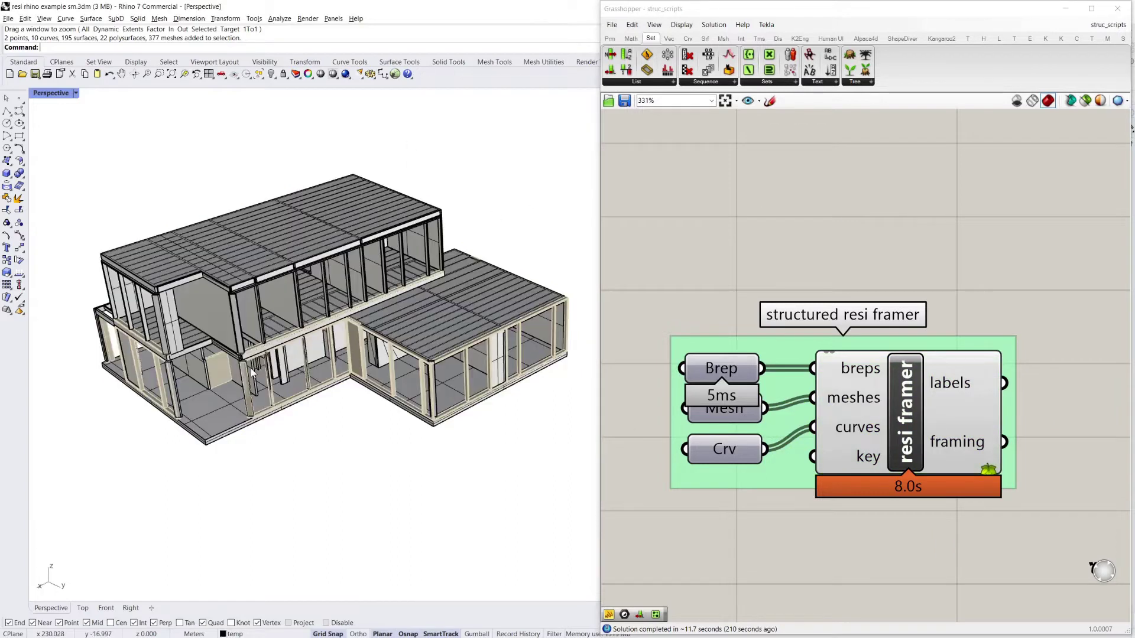
scroll(363, 393, down, 10)
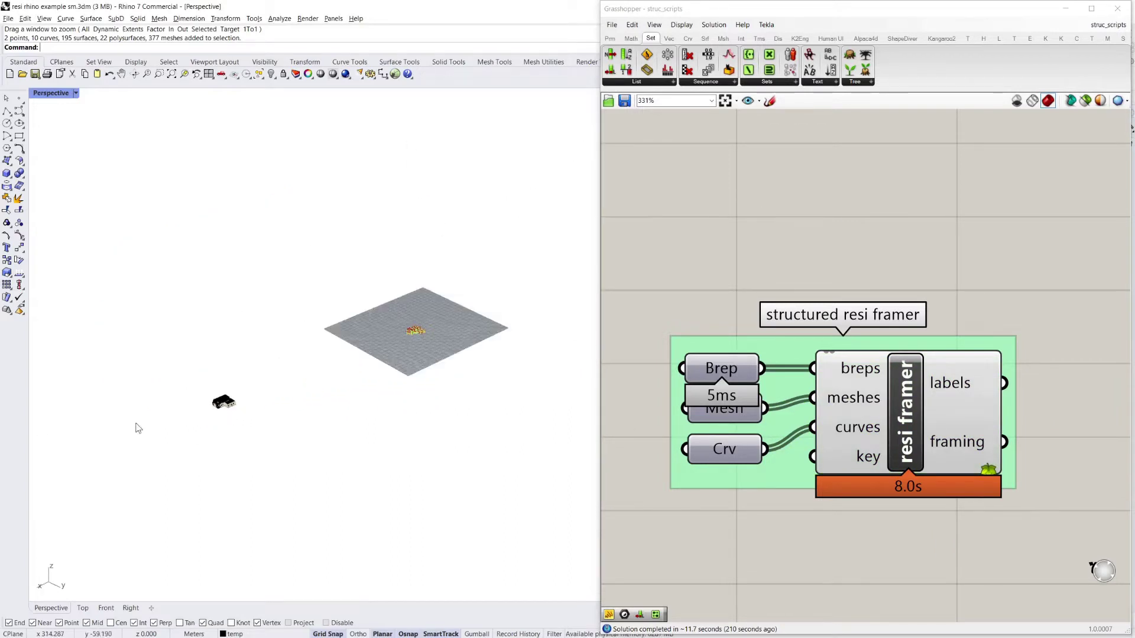
scroll(398, 356, up, 4)
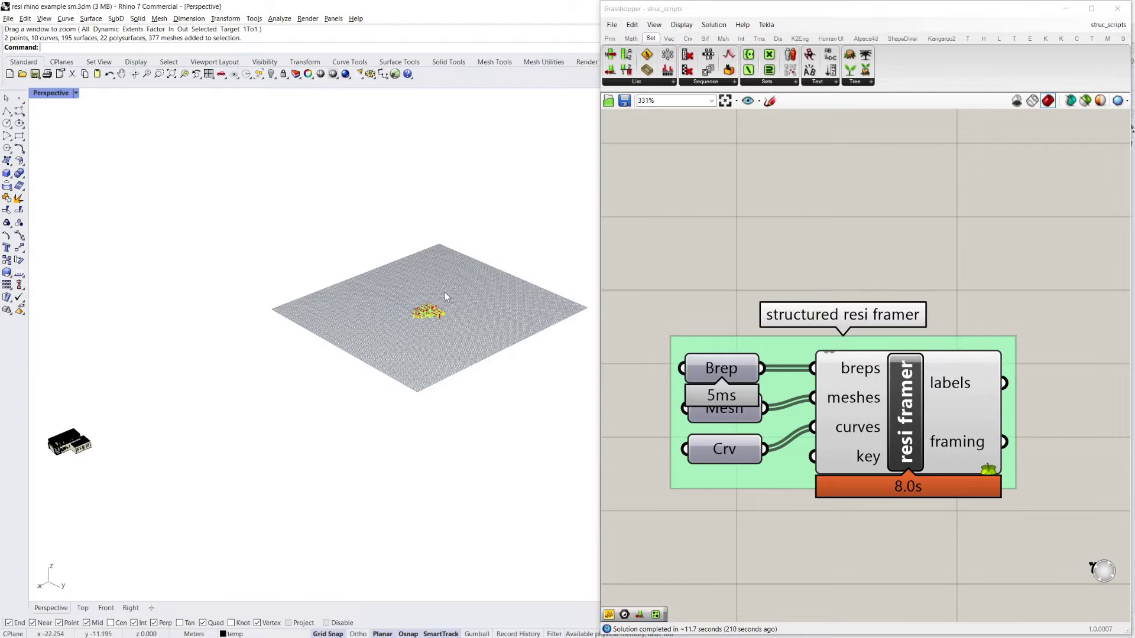
text(Z)
key(Return)
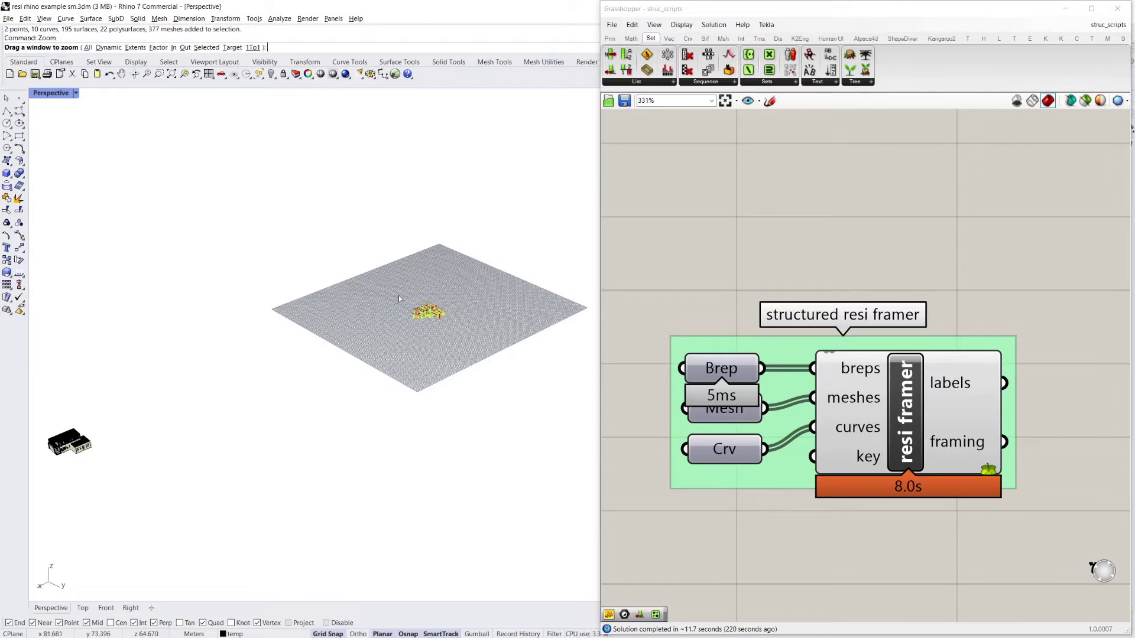
drag(398, 297, 471, 348)
Orbit and zoom around the framing to inspect member labels like 190x45 F17 and red bracing arrows
scroll(399, 406, up, 8)
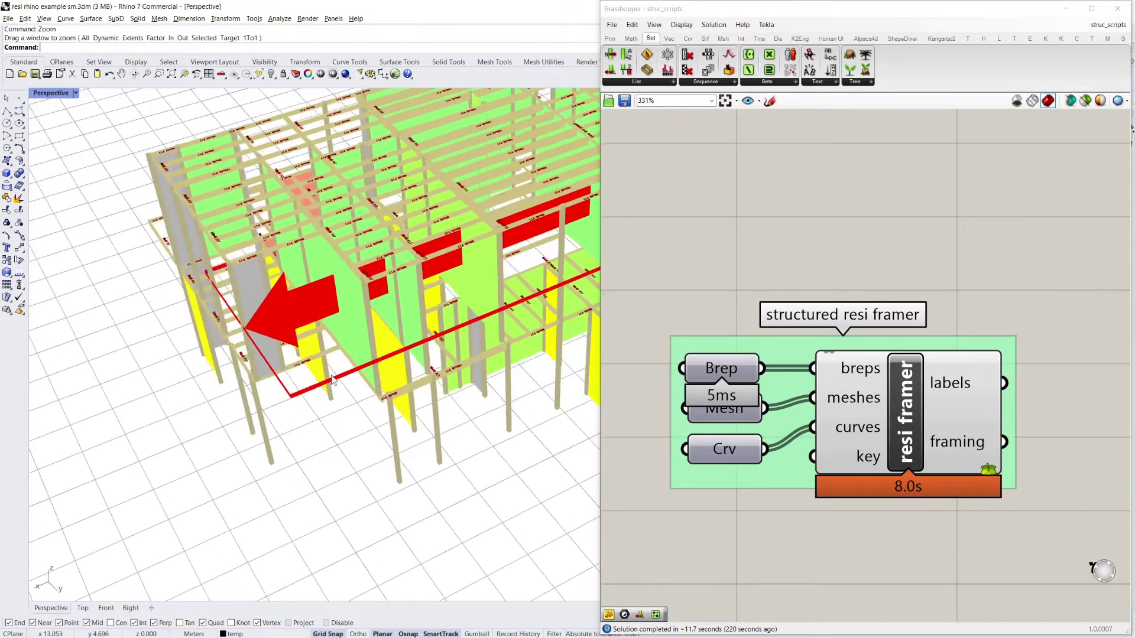
scroll(400, 405, up, 6)
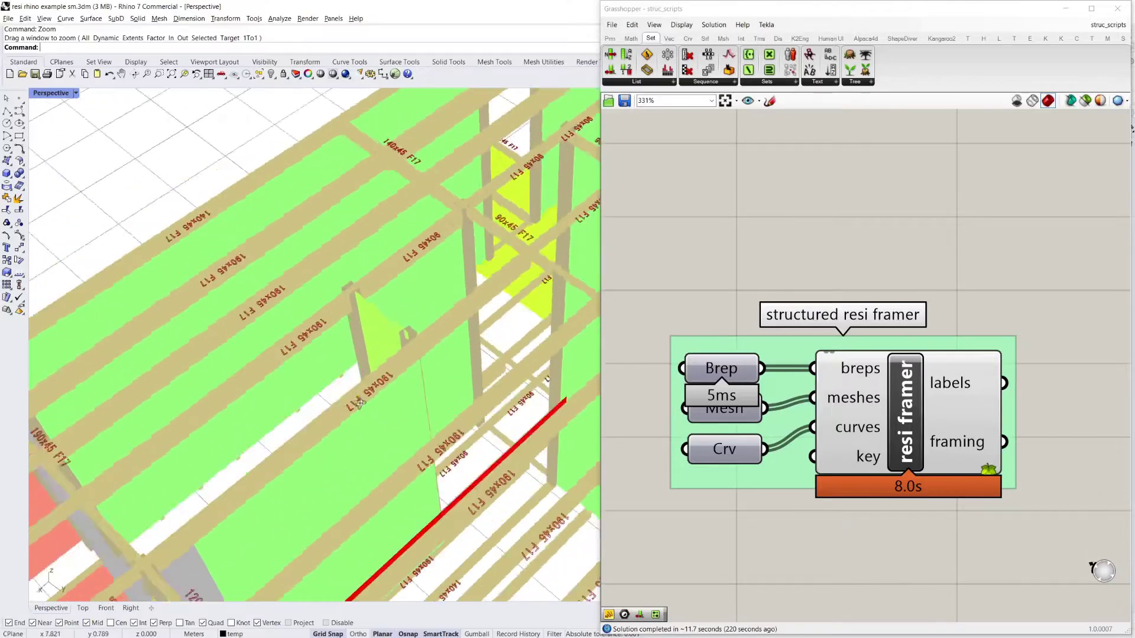
scroll(370, 408, down, 10)
right_drag(371, 409, 336, 381)
scroll(320, 436, up, 5)
scroll(320, 435, down, 3)
scroll(336, 381, up, 4)
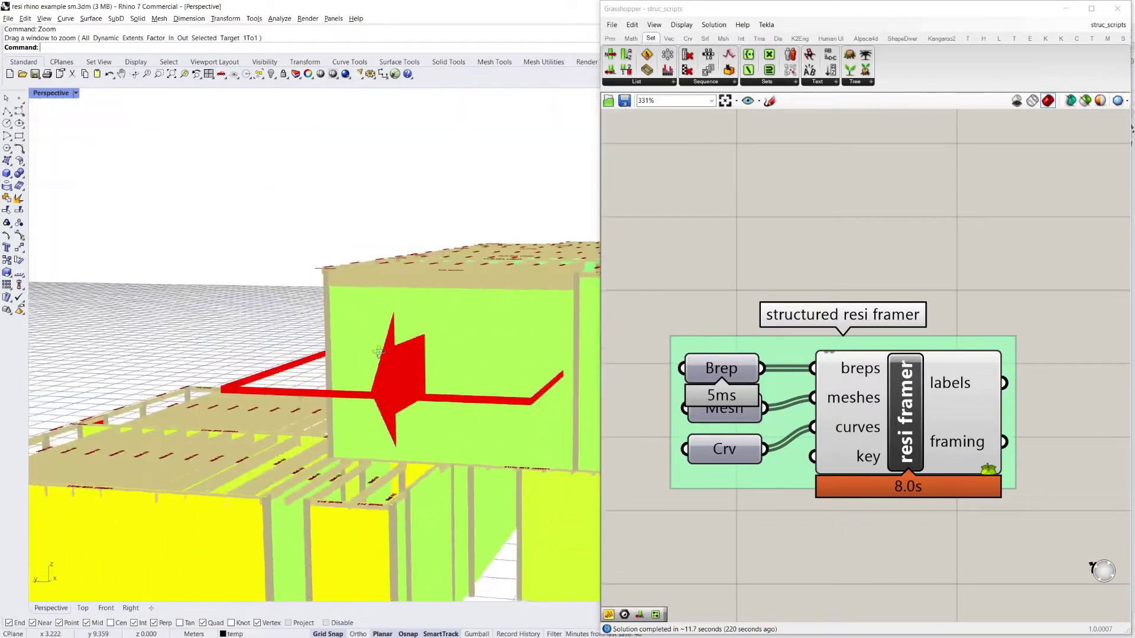
scroll(335, 381, down, 4)
scroll(335, 381, down, 6)
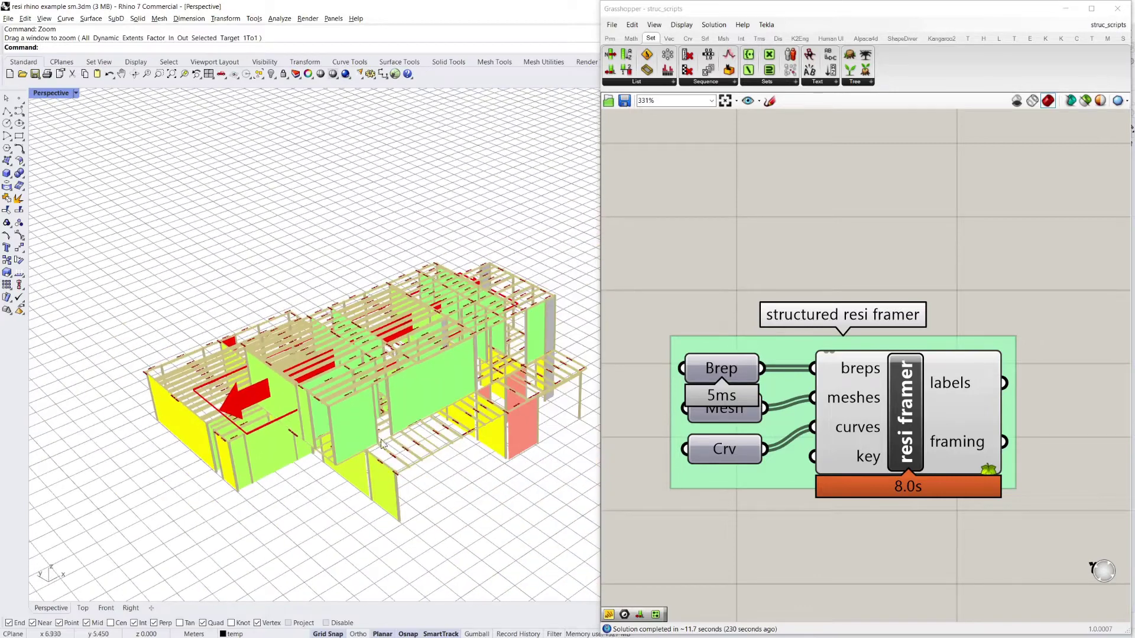
scroll(414, 414, up, 4)
right_drag(414, 414, 504, 449)
scroll(504, 449, down, 3)
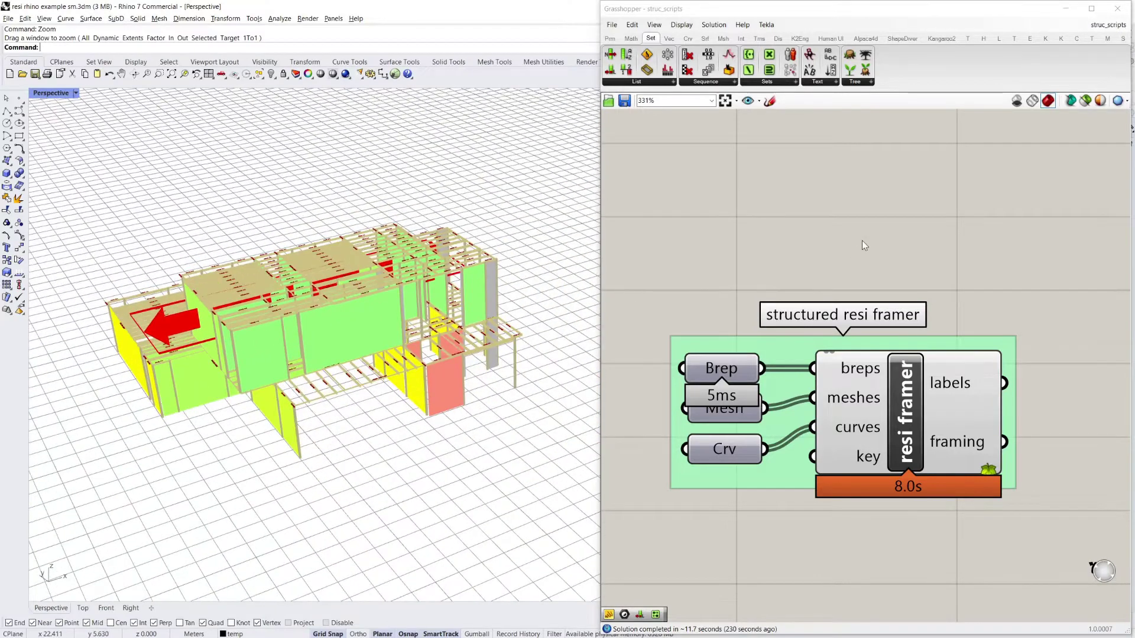
scroll(969, 466, up, 1)
scroll(922, 355, down, 8)
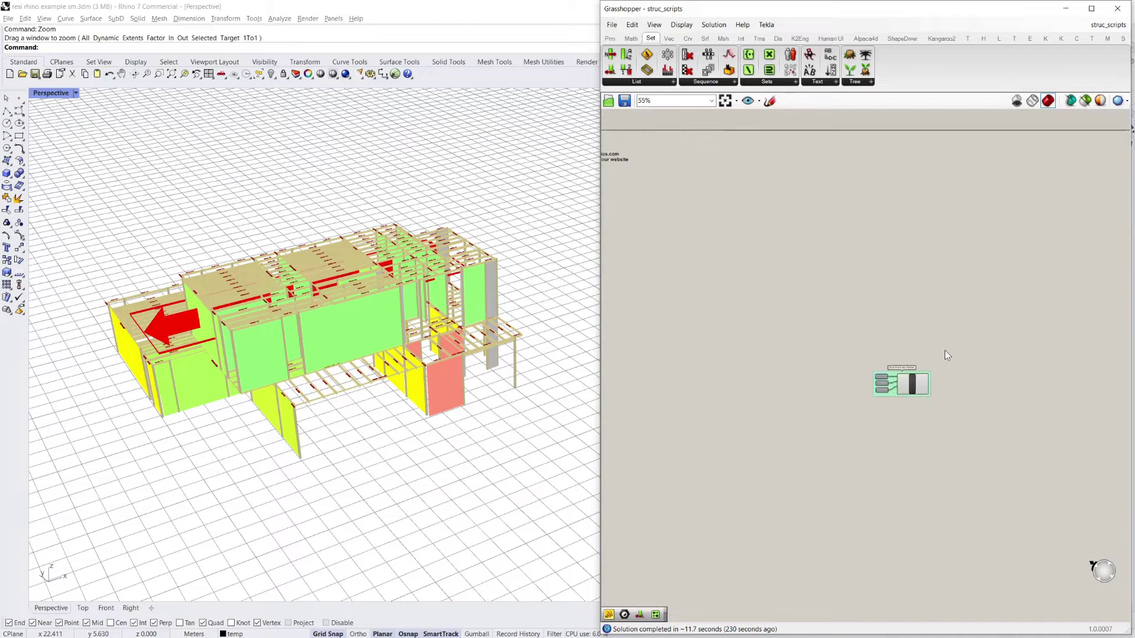
scroll(945, 350, up, 7)
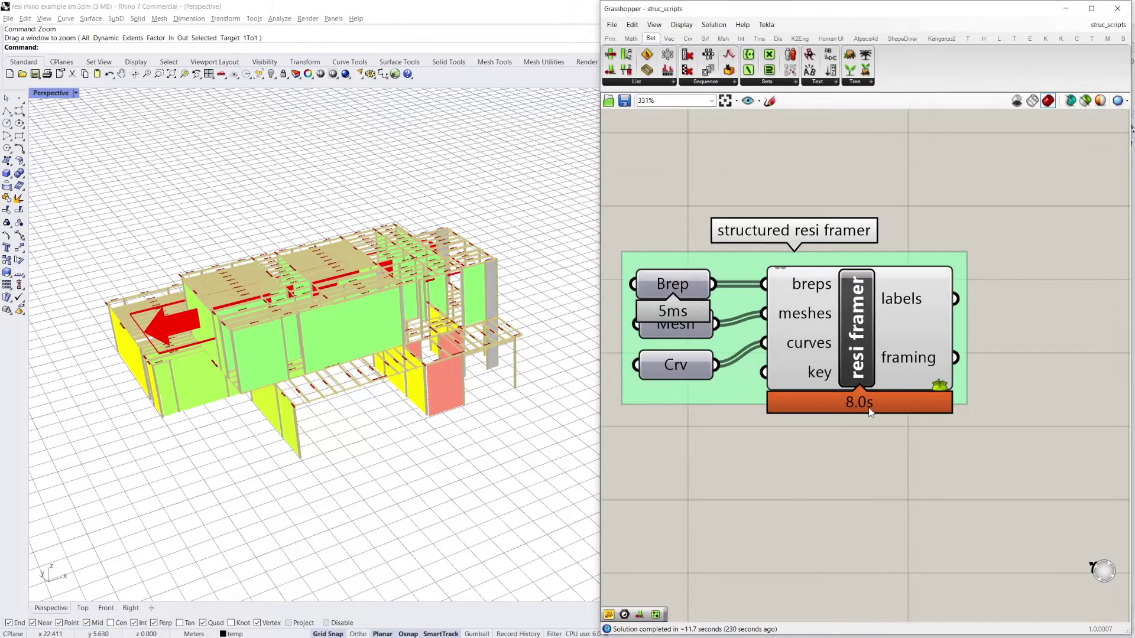
scroll(872, 417, down, 2)
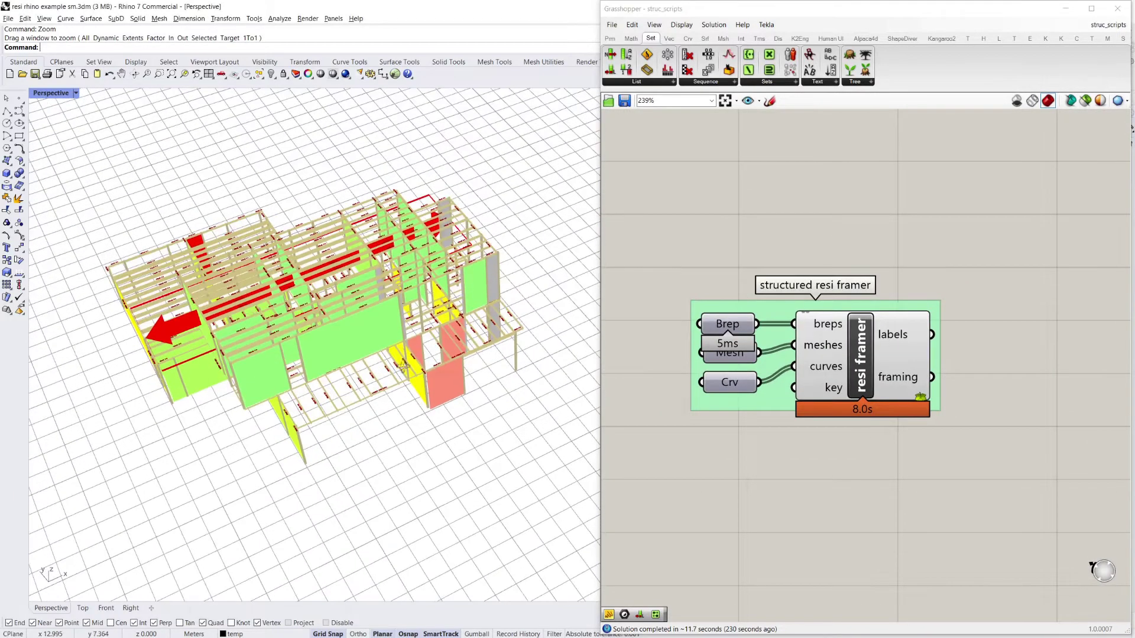
scroll(407, 344, up, 2)
scroll(407, 344, down, 4)
right_drag(319, 284, 264, 310)
scroll(264, 310, up, 4)
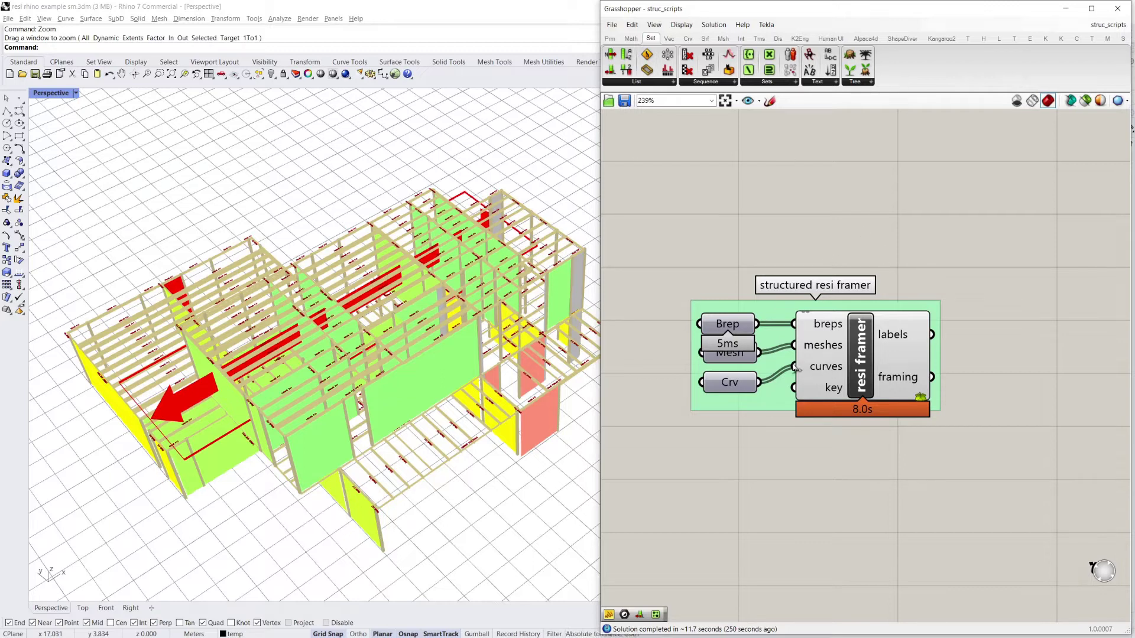
right_drag(367, 349, 489, 333)
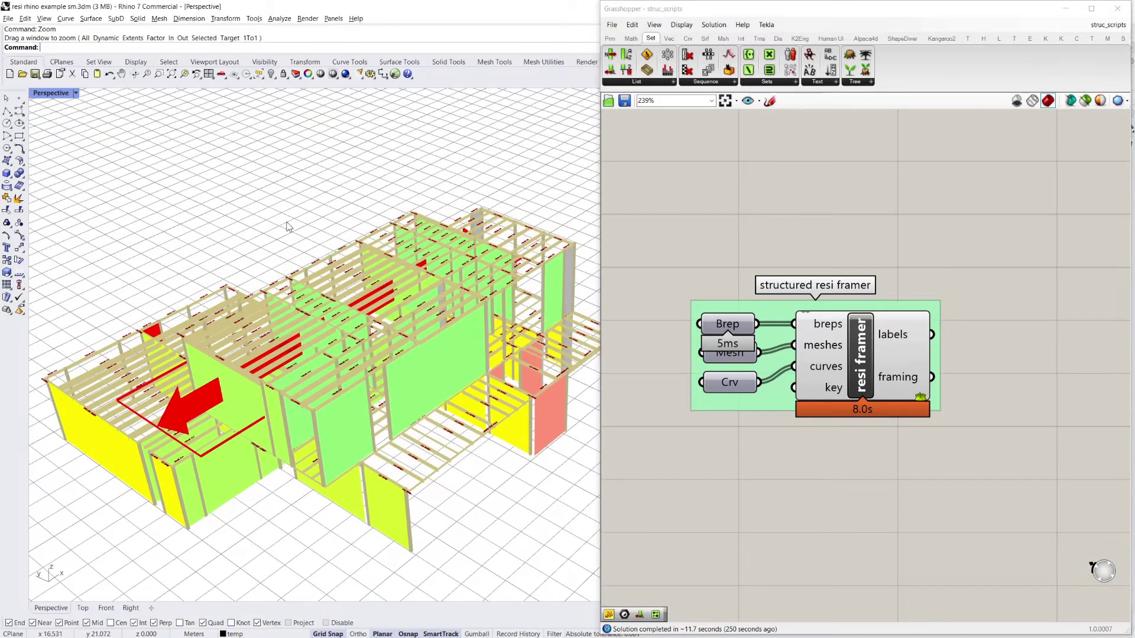
scroll(266, 224, down, 3)
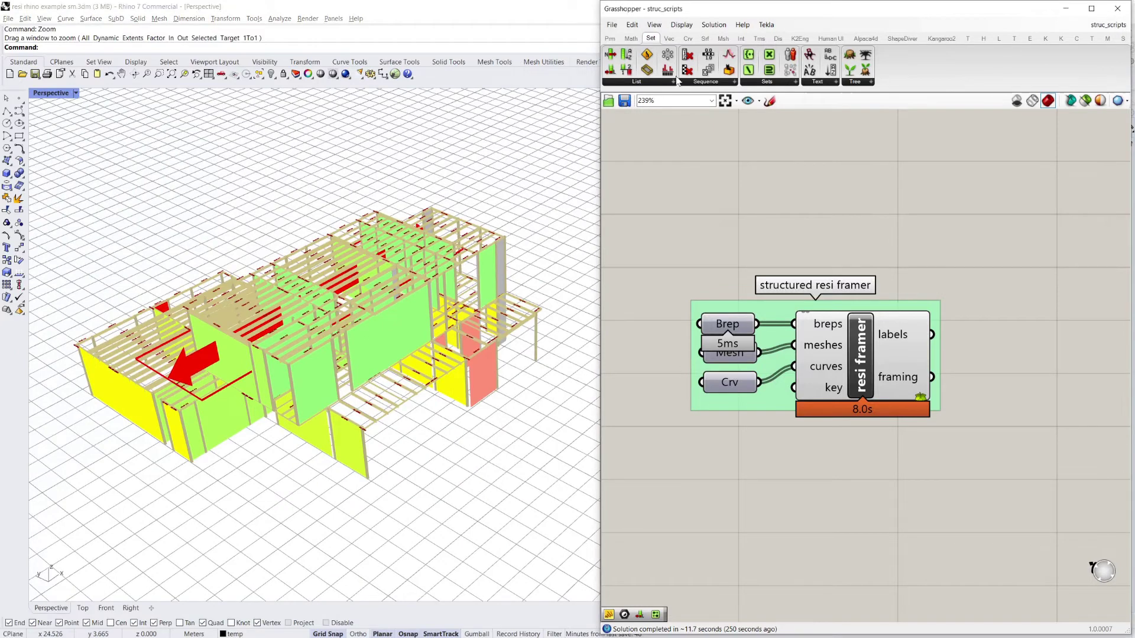
right_drag(371, 363, 408, 355)
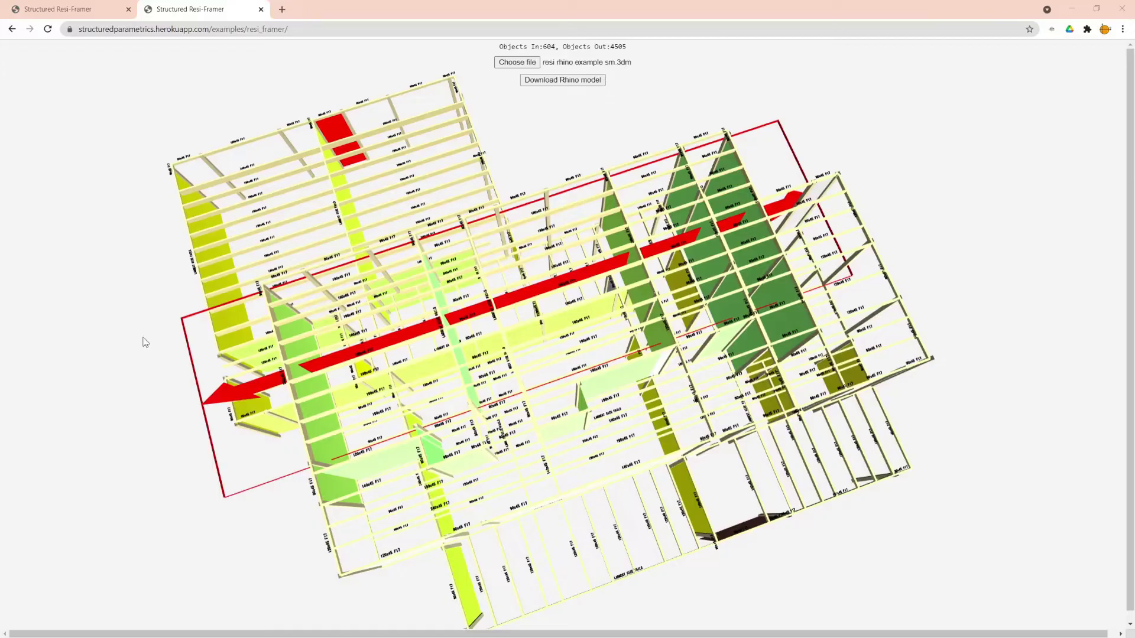
Orbit the framed resi rhino example sm.3dm house in the web viewer to show its colour-coded bracing
drag(549, 360, 495, 353)
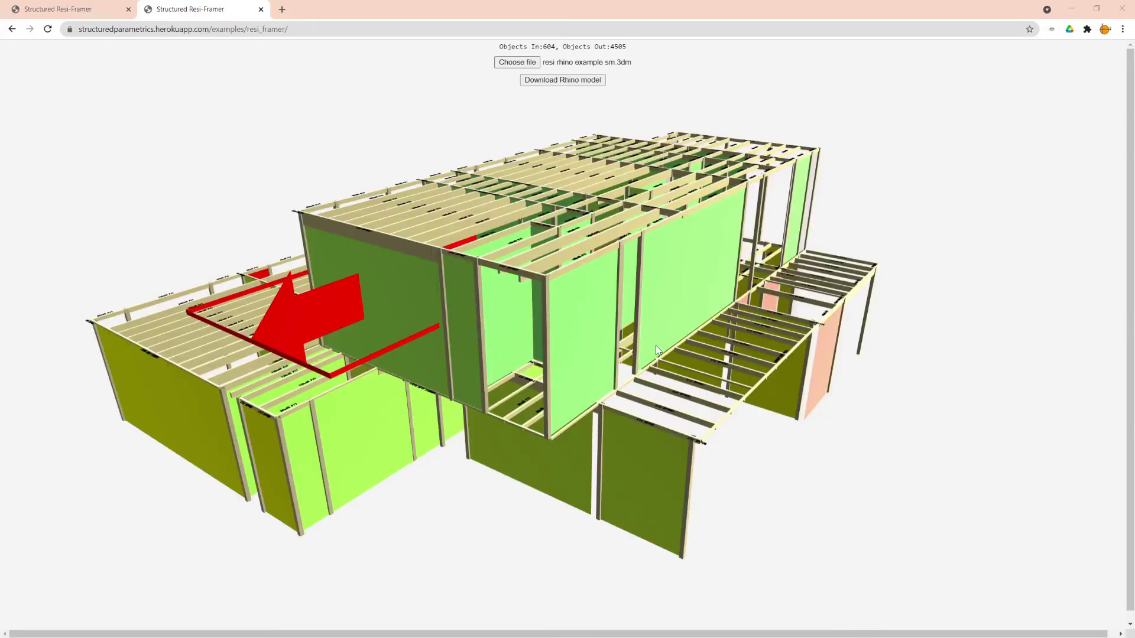
drag(651, 361, 742, 346)
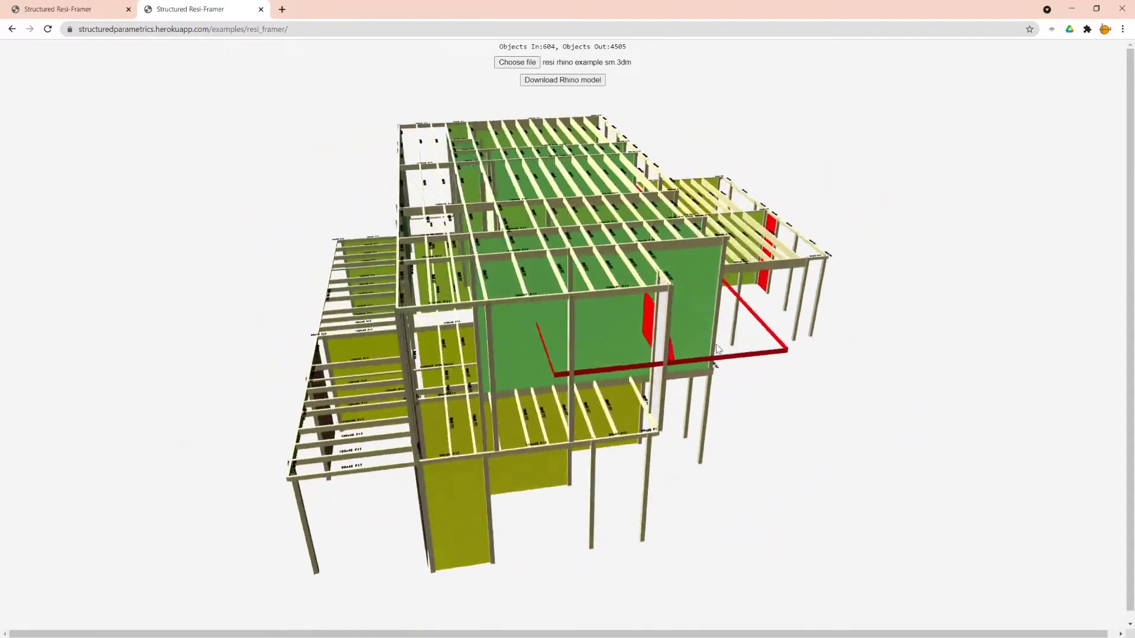
drag(717, 349, 786, 329)
drag(559, 330, 598, 354)
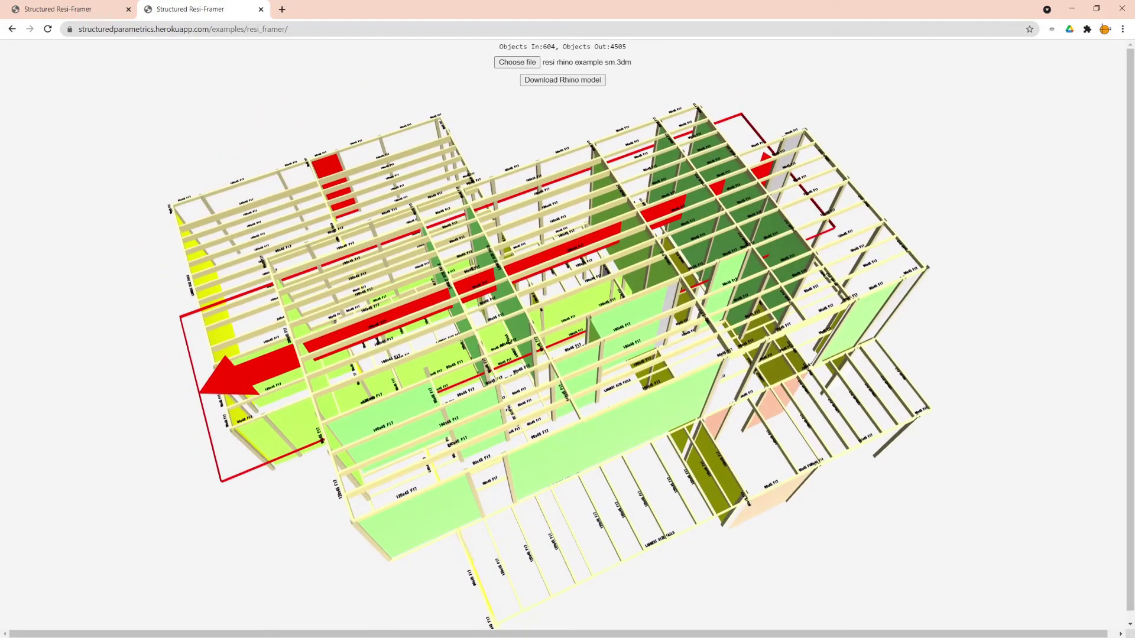